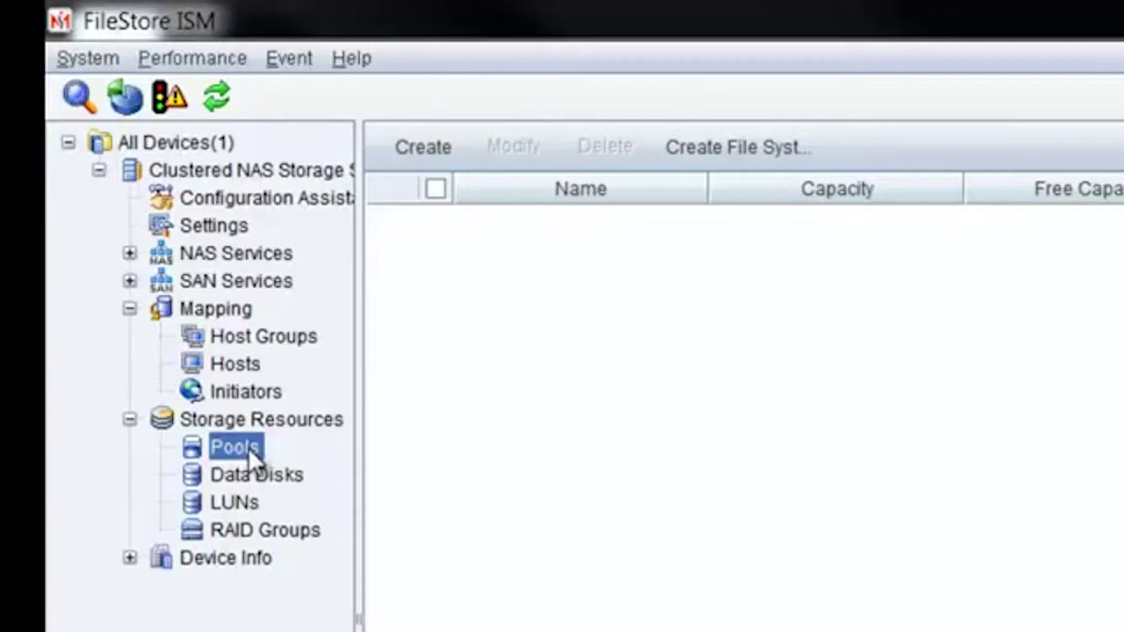
Start a new pool named LowPerf, with the disk list sorted by capacity, largest first
{"action": "left_click", "coordinate": [414, 145]}
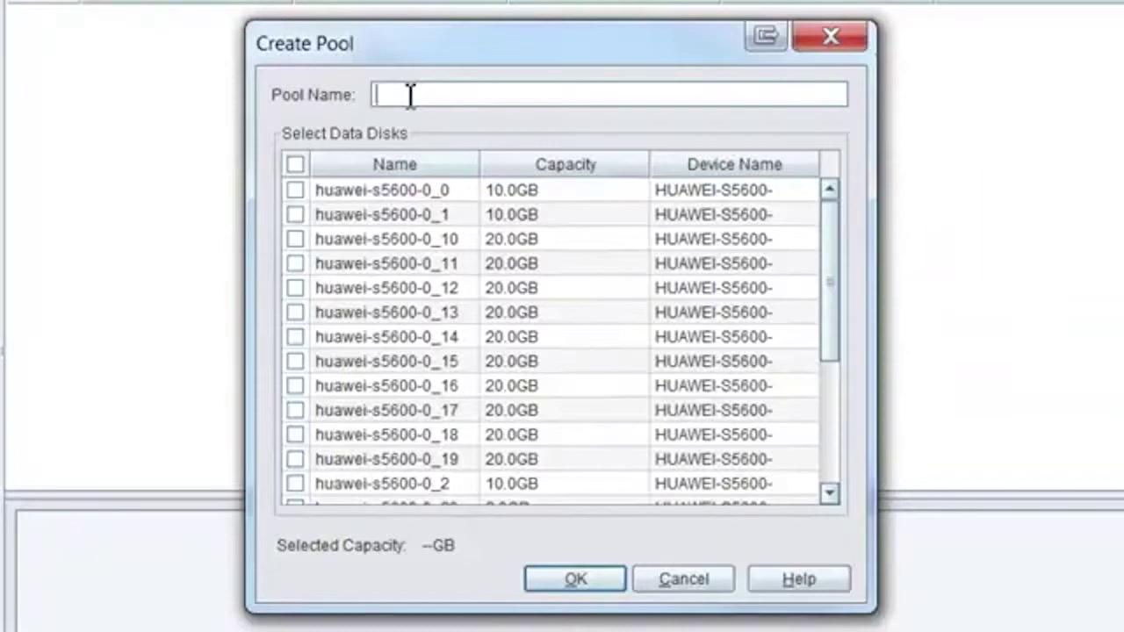
{"action": "left_click", "coordinate": [531, 166]}
{"action": "left_click", "coordinate": [529, 165]}
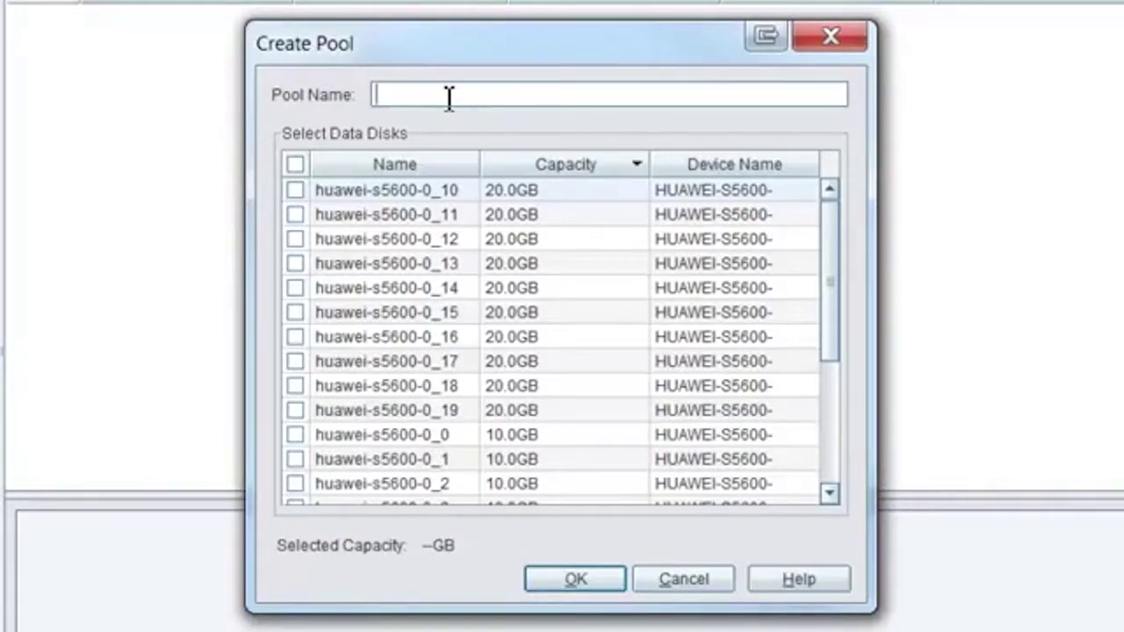
{"action": "type", "text": "Lo"}
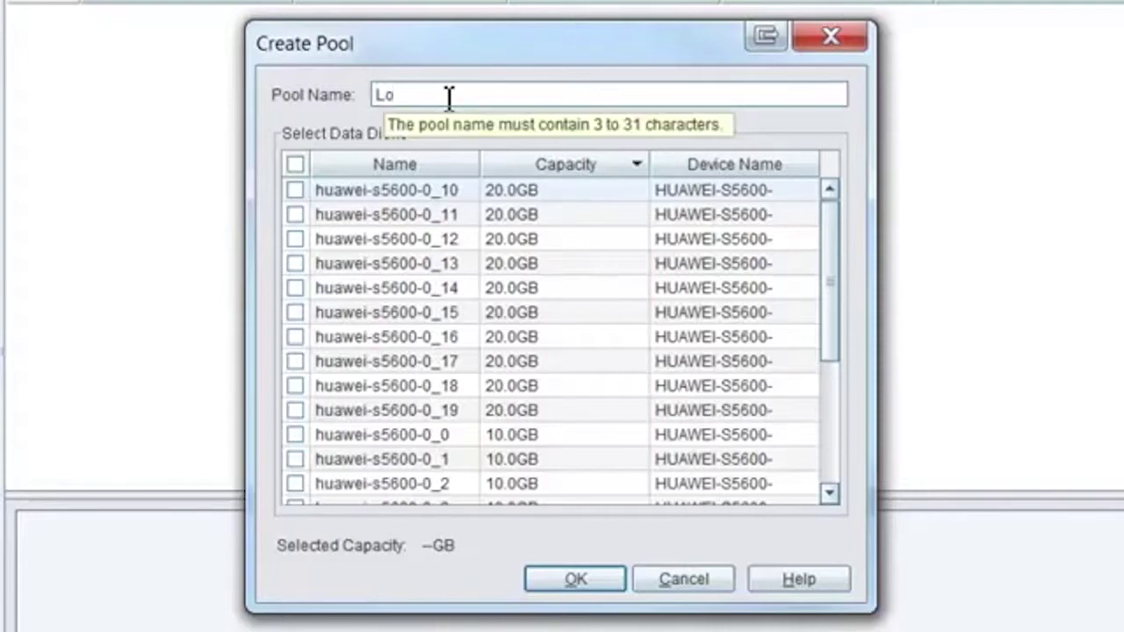
{"action": "type", "text": "wPerf"}
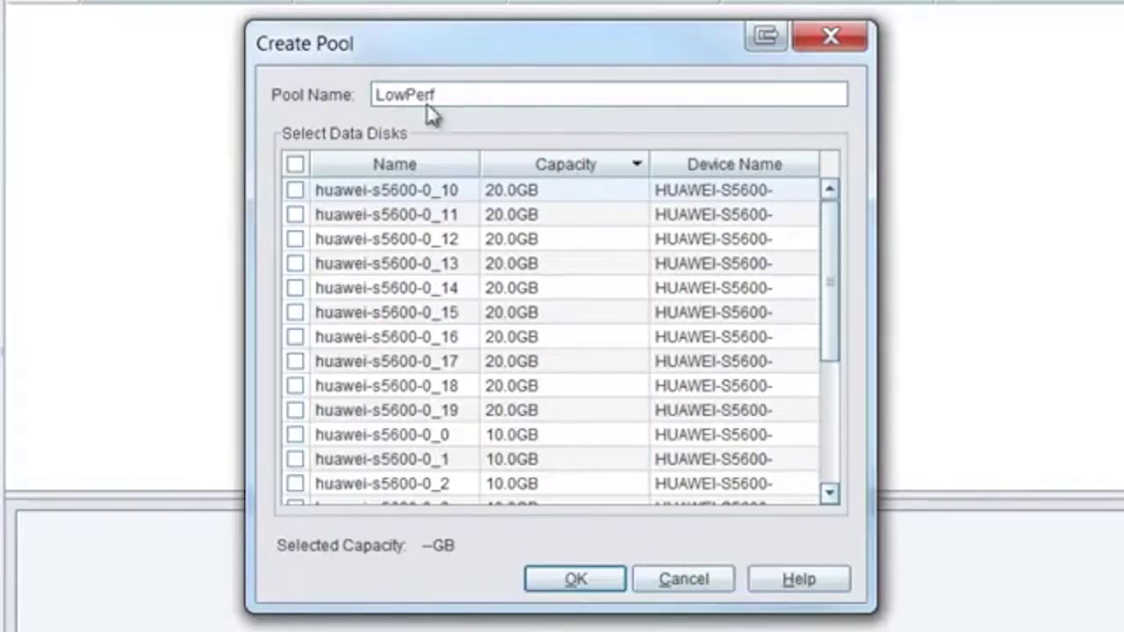
Add the ten 20 GB disks huawei-s5600-0_10 through 0_19 and create the pool
{"action": "left_click", "coordinate": [295, 190]}
{"action": "left_click", "coordinate": [295, 215]}
{"action": "left_click", "coordinate": [295, 239]}
{"action": "left_click", "coordinate": [296, 264]}
{"action": "left_click", "coordinate": [296, 288]}
{"action": "left_click", "coordinate": [296, 313]}
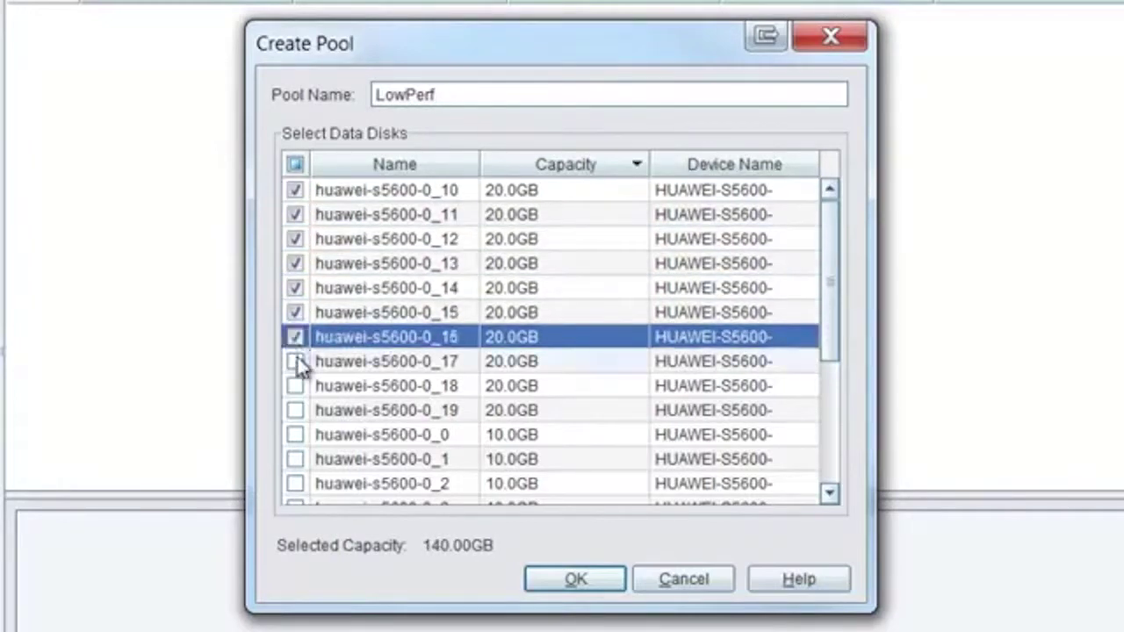
{"action": "left_click", "coordinate": [295, 338]}
{"action": "left_click", "coordinate": [295, 361]}
{"action": "left_click", "coordinate": [295, 386]}
{"action": "left_click", "coordinate": [296, 410]}
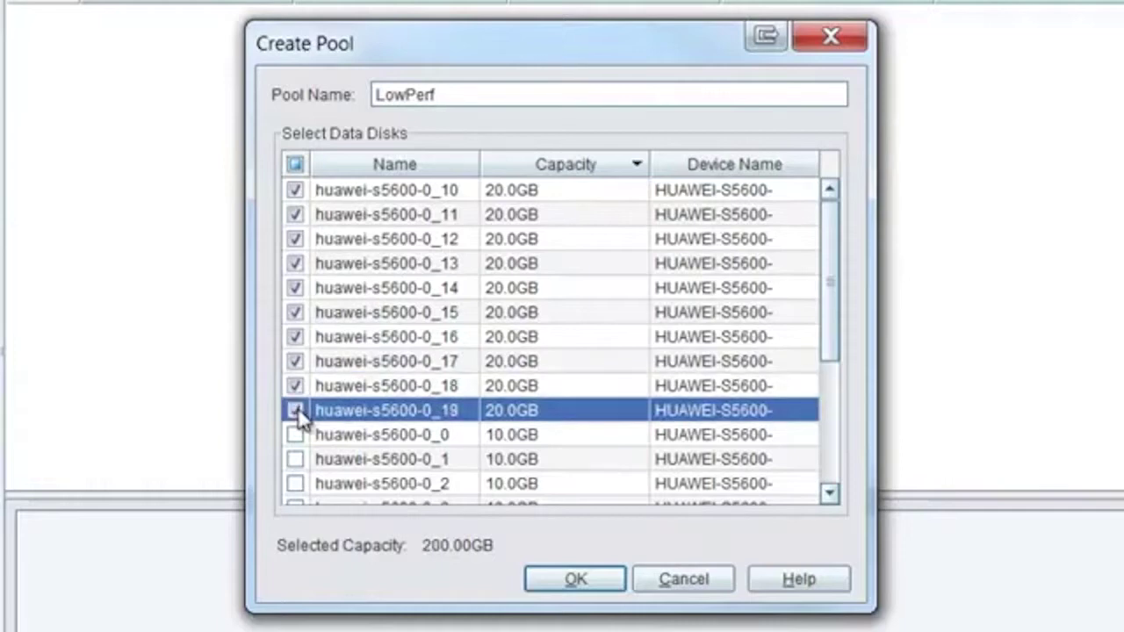
{"action": "left_click", "coordinate": [566, 582]}
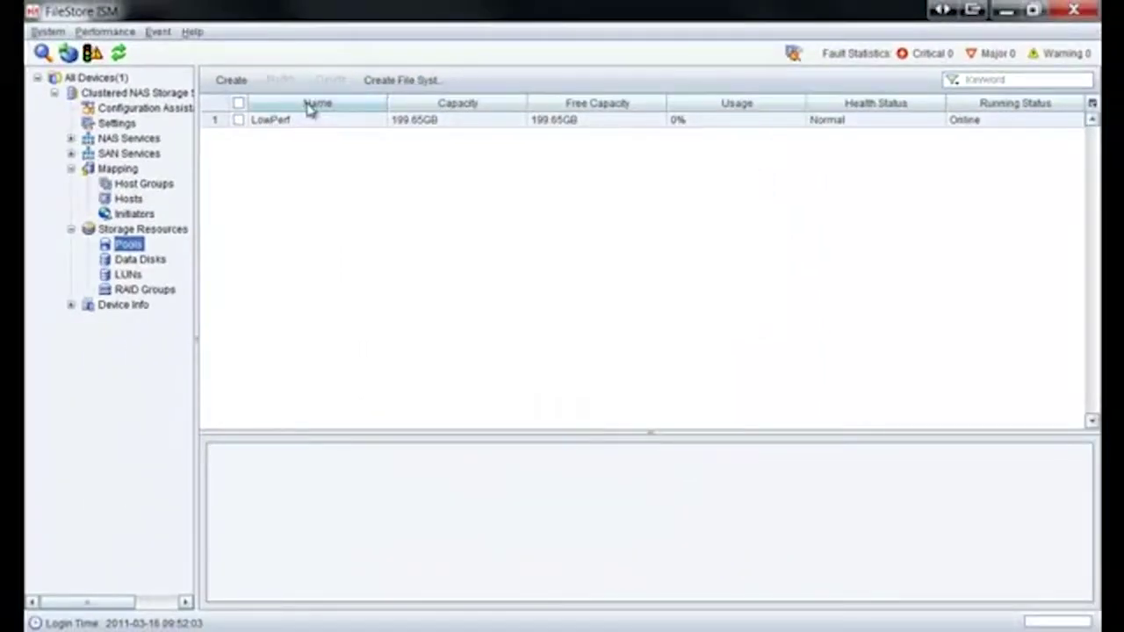
Create pool HighPerf from all data disks except the 2 GB disks 0_20–0_22
{"action": "left_click", "coordinate": [239, 83]}
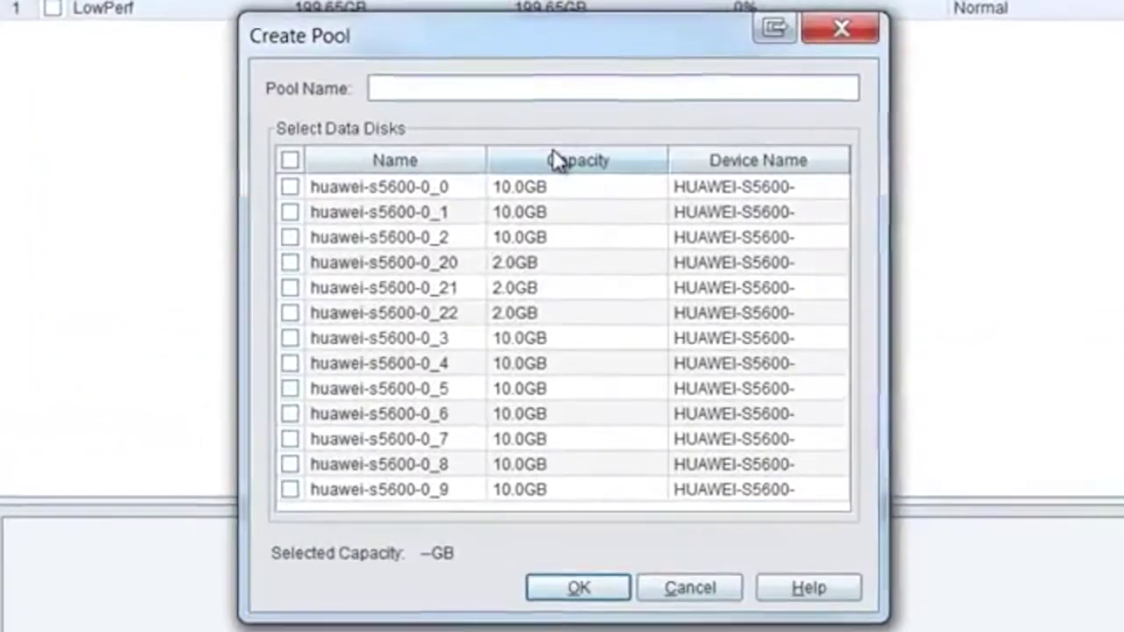
{"action": "left_click", "coordinate": [557, 161]}
{"action": "left_click", "coordinate": [484, 92]}
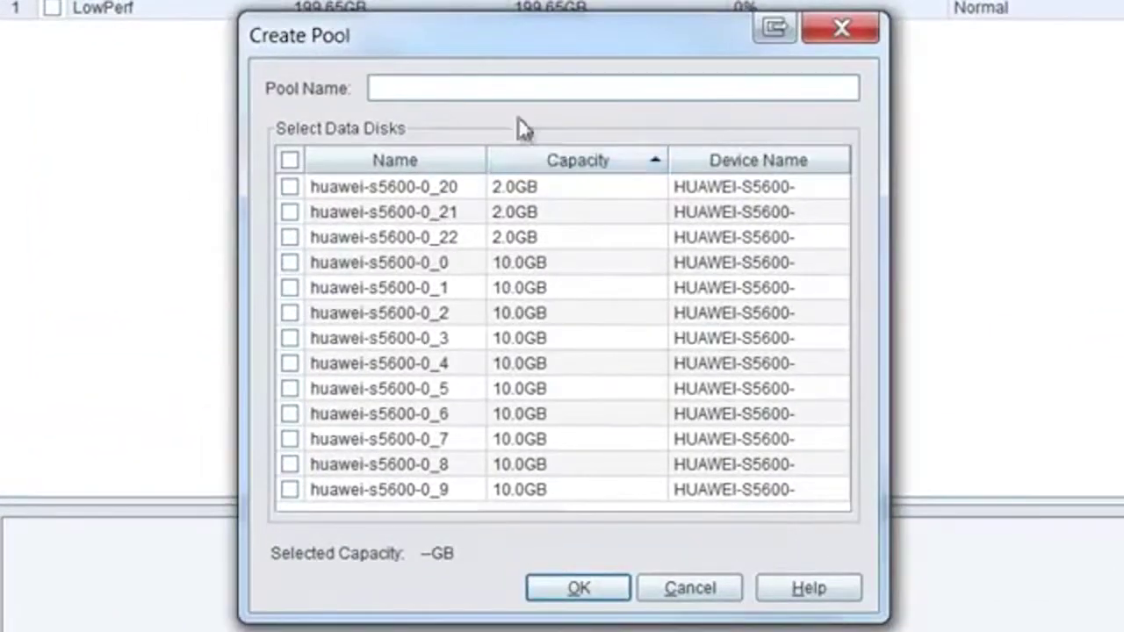
{"action": "type", "text": "HighPerf"}
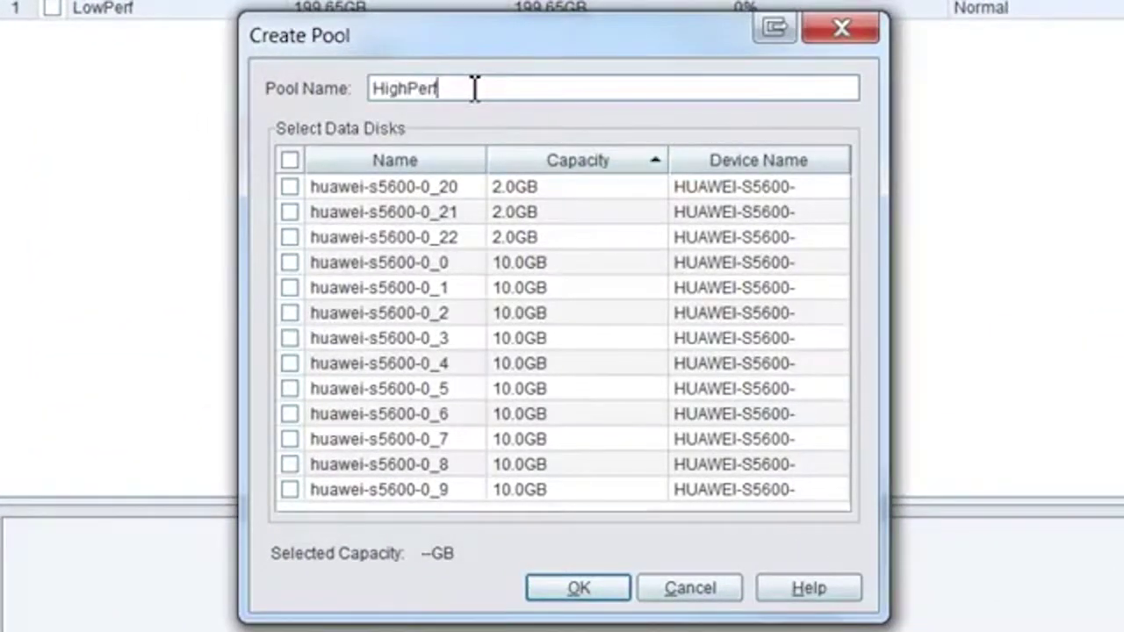
{"action": "left_click", "coordinate": [290, 160]}
{"action": "left_click", "coordinate": [290, 186]}
{"action": "left_click", "coordinate": [290, 212]}
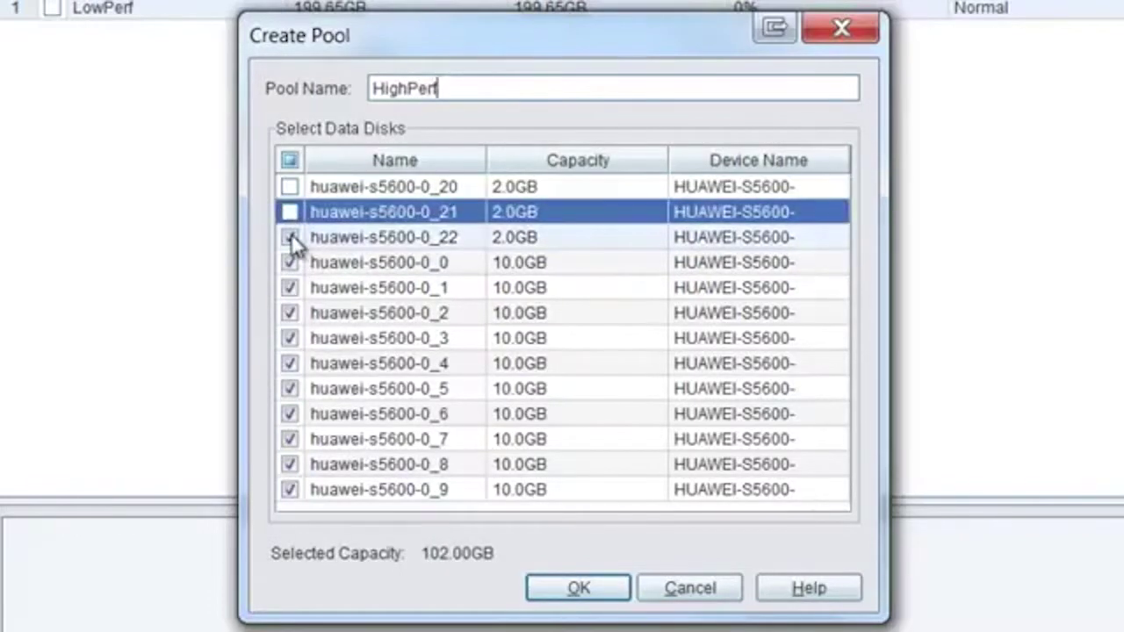
{"action": "left_click", "coordinate": [289, 237]}
{"action": "left_click", "coordinate": [607, 585]}
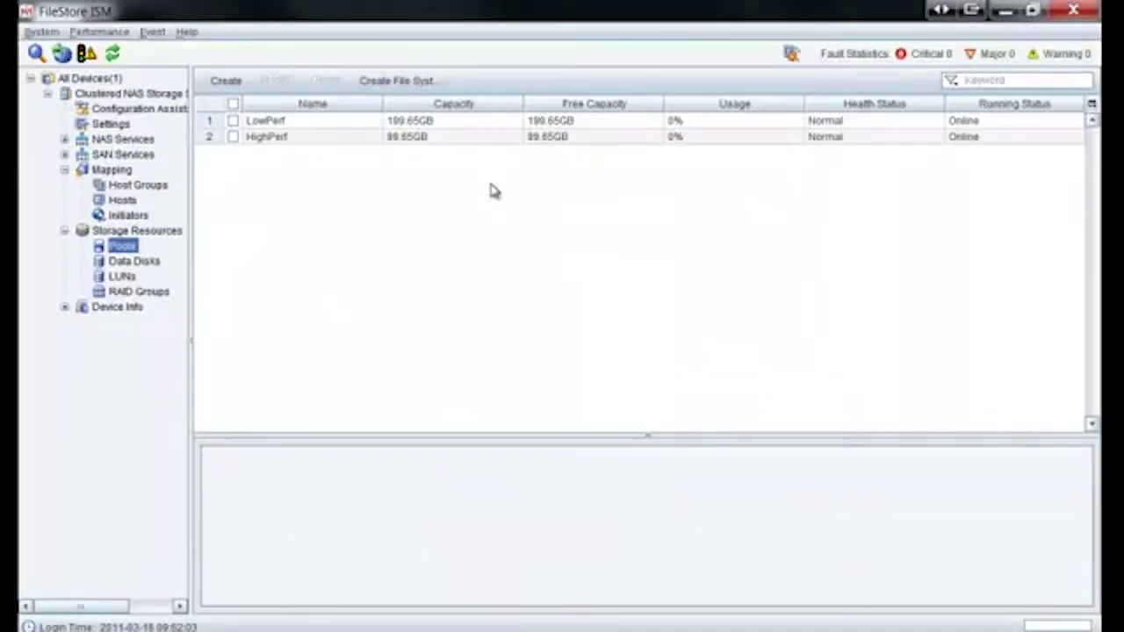
Enter Finance as the new file system's name and 30 GB as its capacity
{"action": "left_click", "coordinate": [396, 80]}
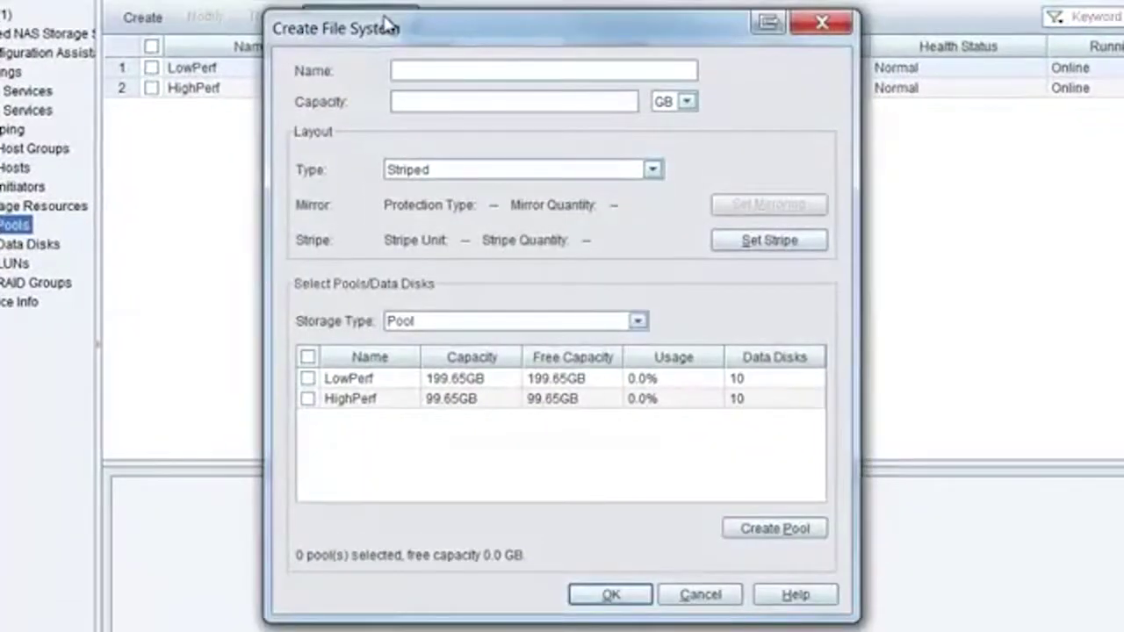
{"action": "left_click", "coordinate": [401, 75]}
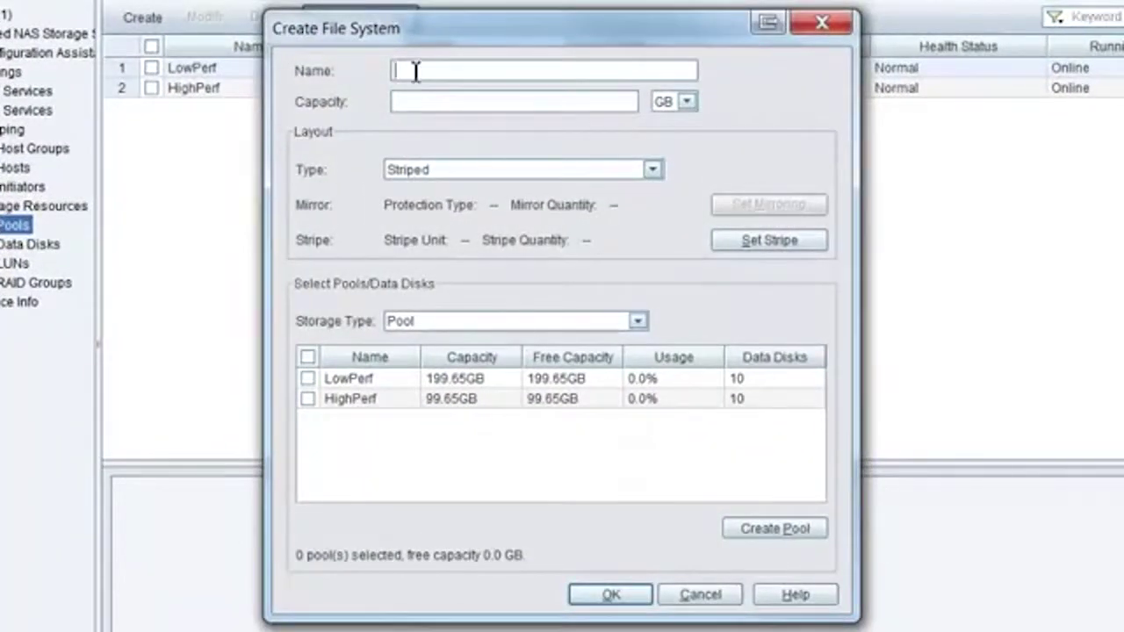
{"action": "type", "text": "F"}
{"action": "type", "text": "inance"}
{"action": "type", "text": "30"}
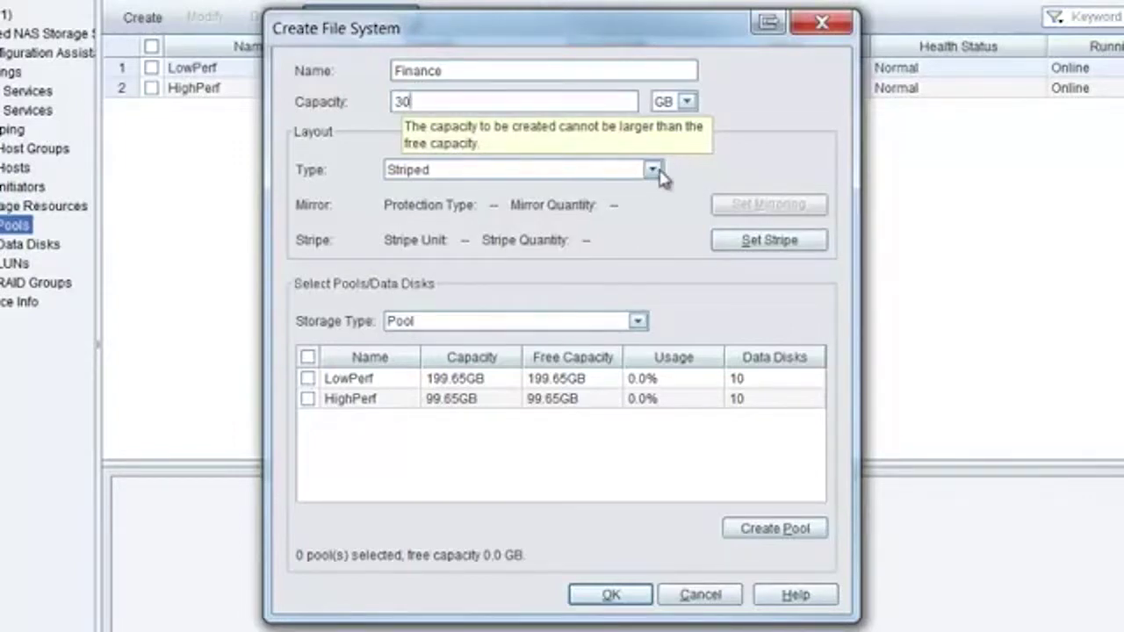
Browse the layout types, trying Simple before settling back on Striped
{"action": "left_click", "coordinate": [654, 171]}
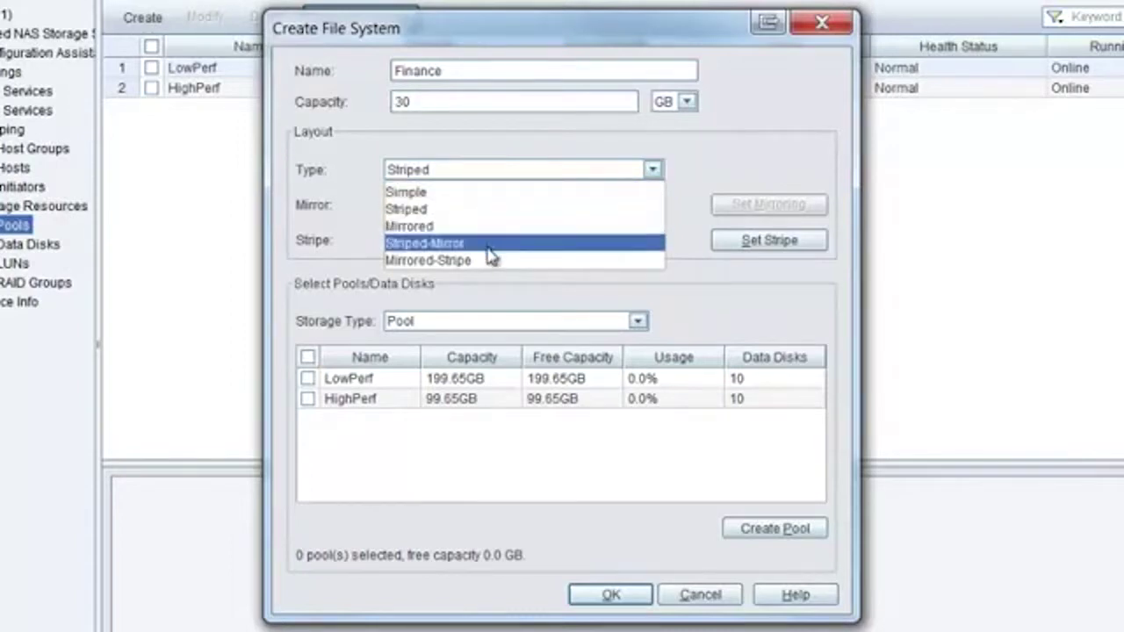
{"action": "left_click", "coordinate": [697, 176]}
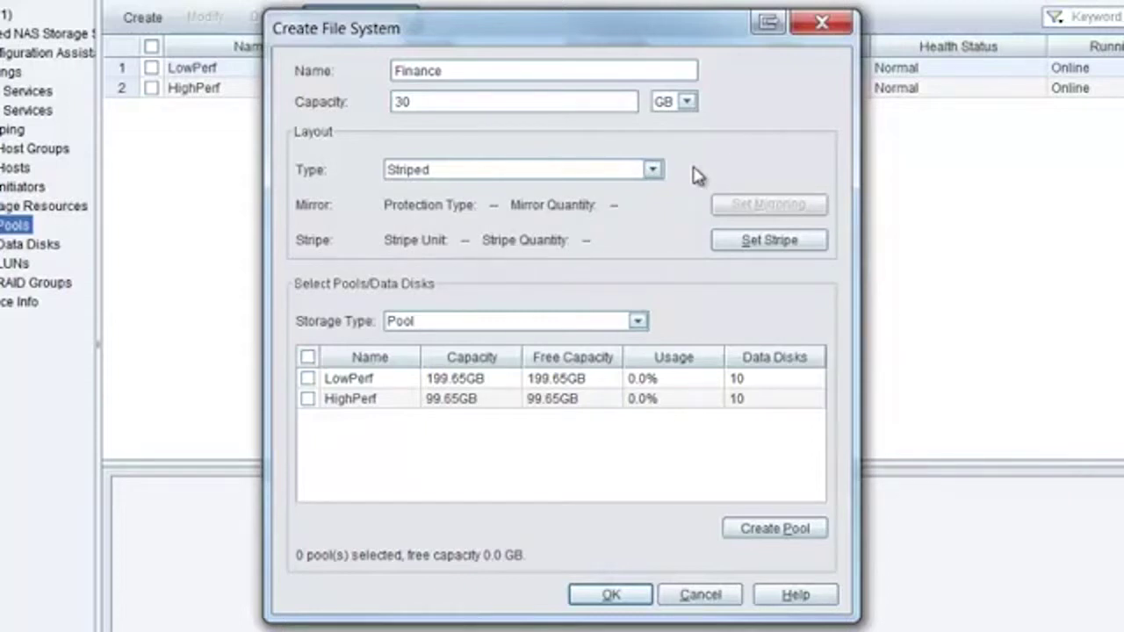
{"action": "left_click", "coordinate": [655, 169]}
{"action": "left_click", "coordinate": [494, 187]}
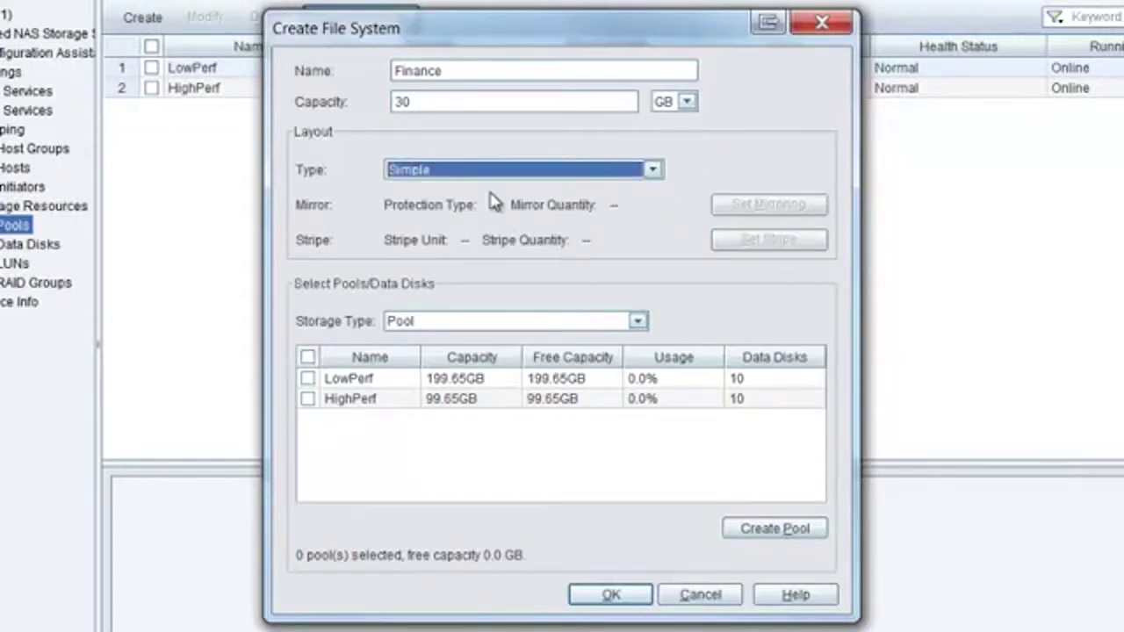
{"action": "left_click", "coordinate": [653, 170]}
{"action": "left_click", "coordinate": [466, 211]}
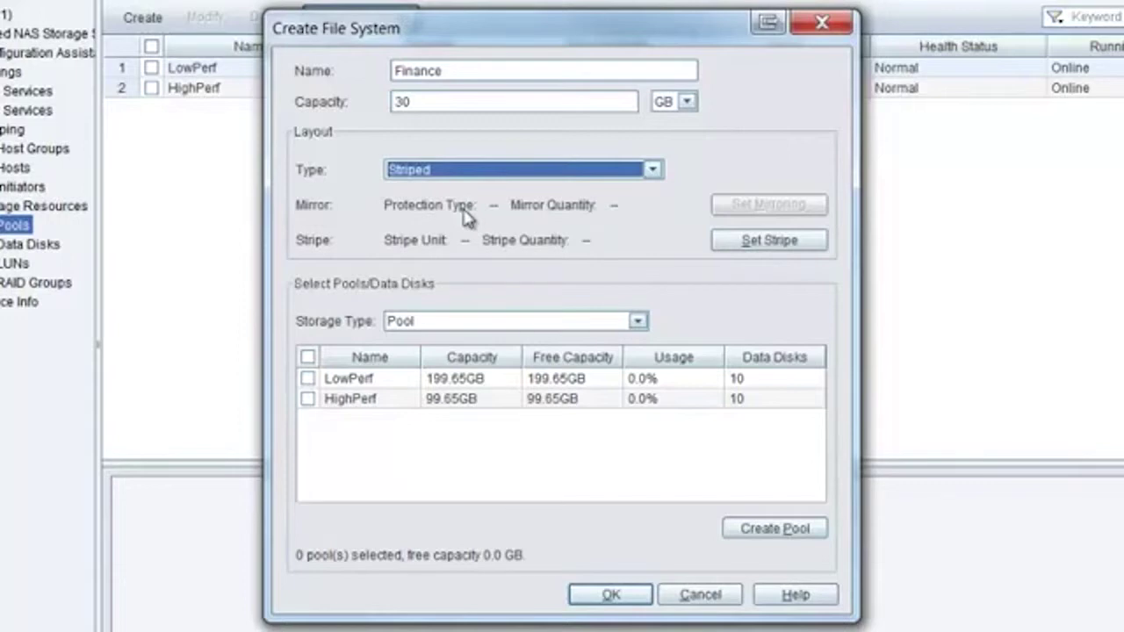
{"action": "left_click", "coordinate": [652, 169]}
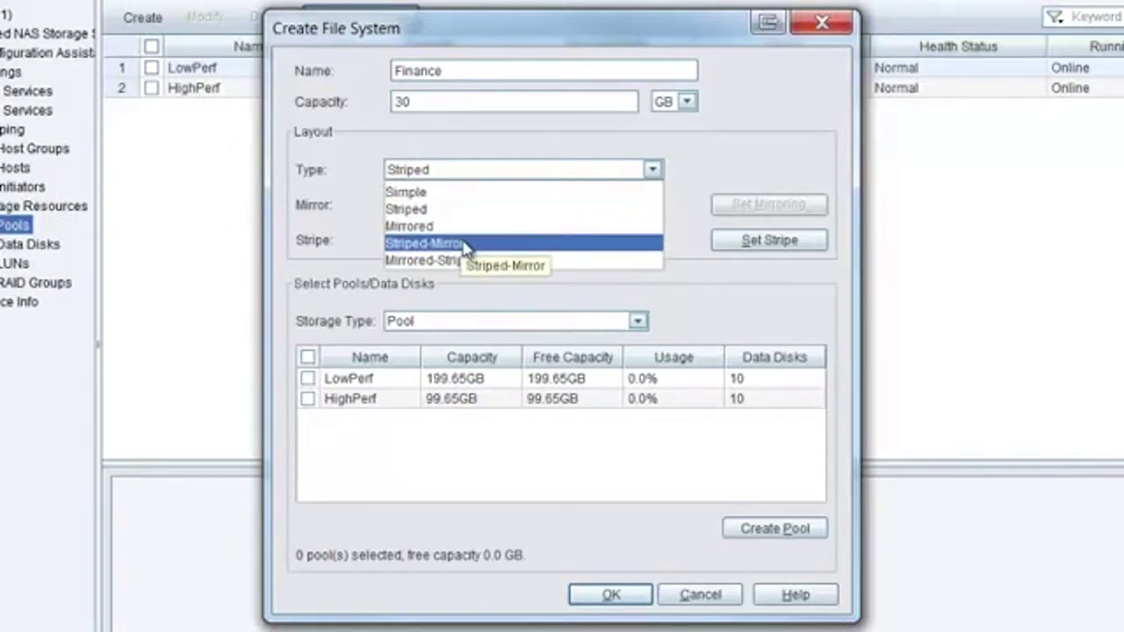
Make Finance mirrored with Disk protection and two copies on LowPerf, and create it
{"action": "left_click", "coordinate": [723, 171]}
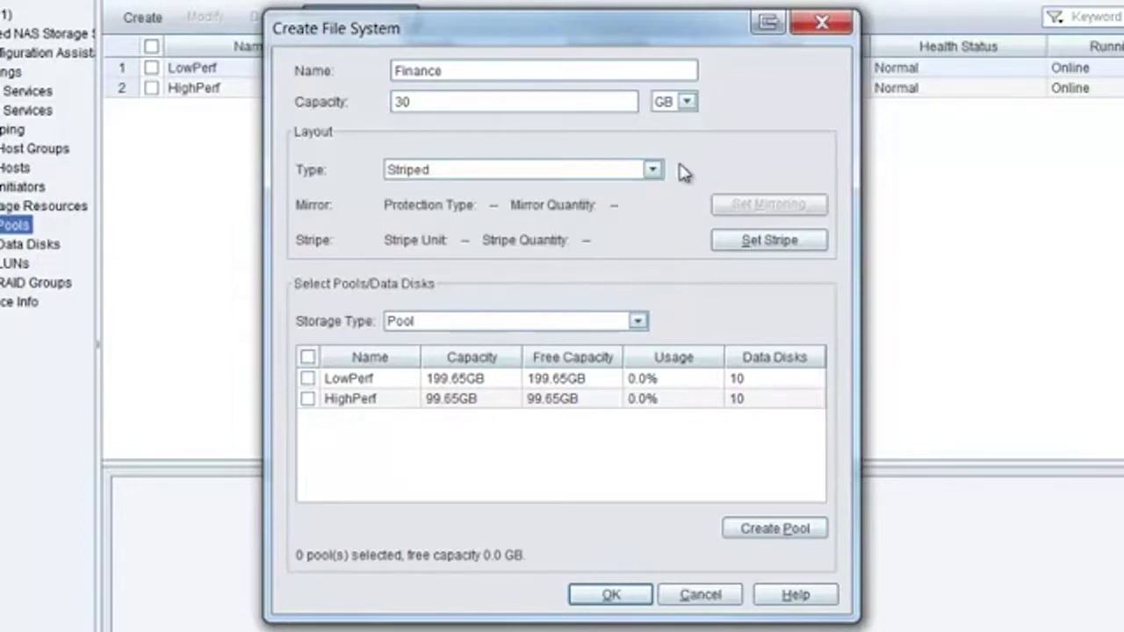
{"action": "left_click", "coordinate": [653, 169]}
{"action": "left_click", "coordinate": [454, 228]}
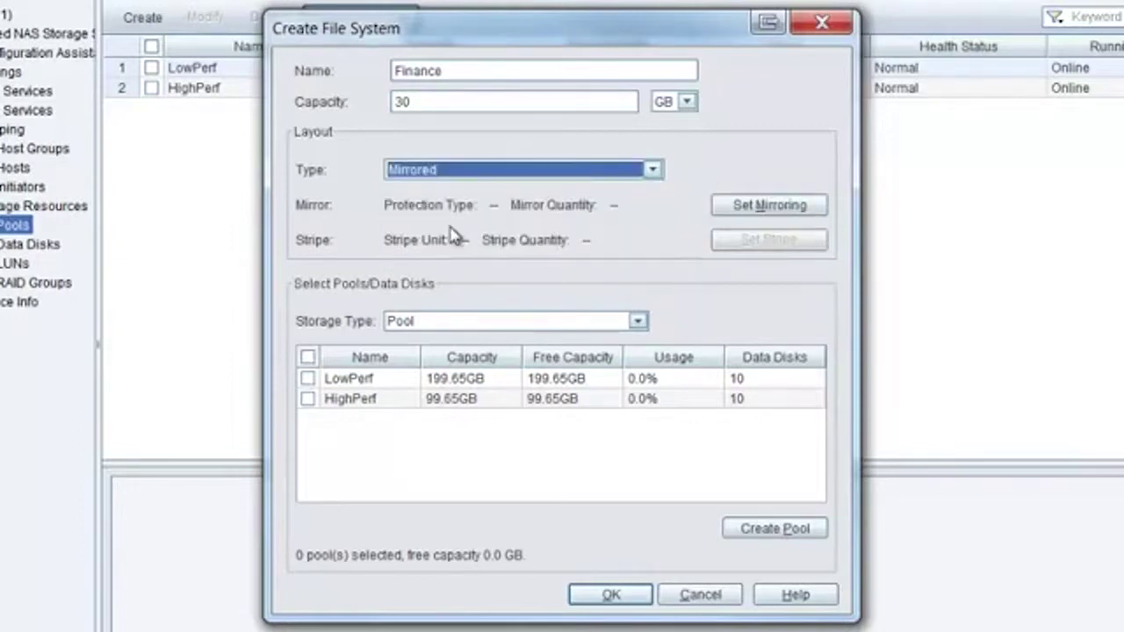
{"action": "left_click", "coordinate": [742, 209]}
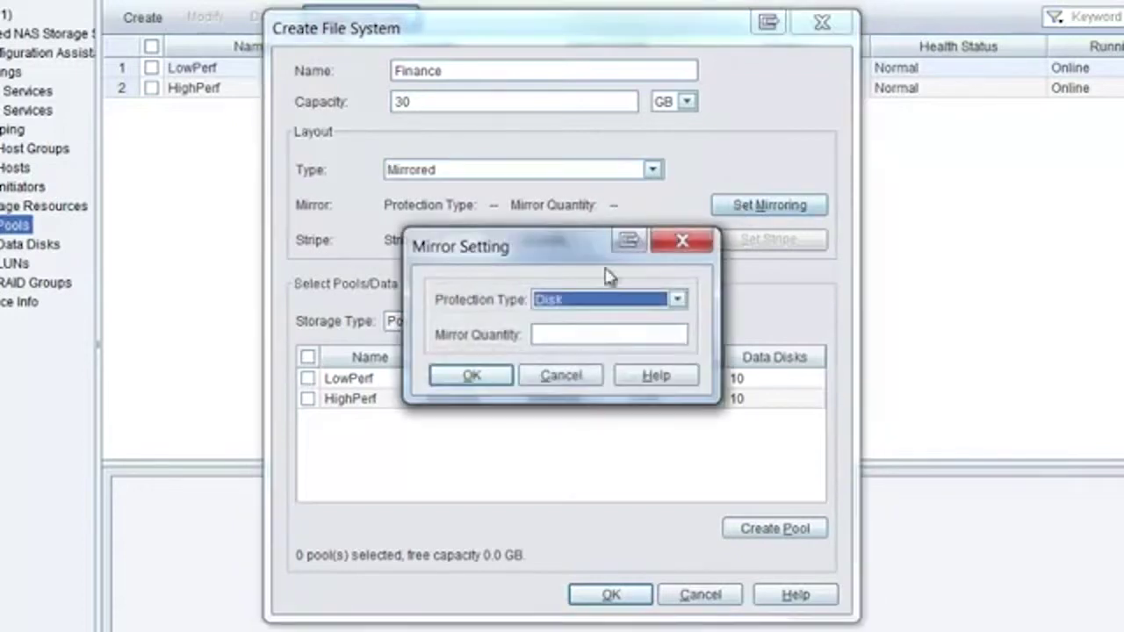
{"action": "left_click", "coordinate": [678, 300]}
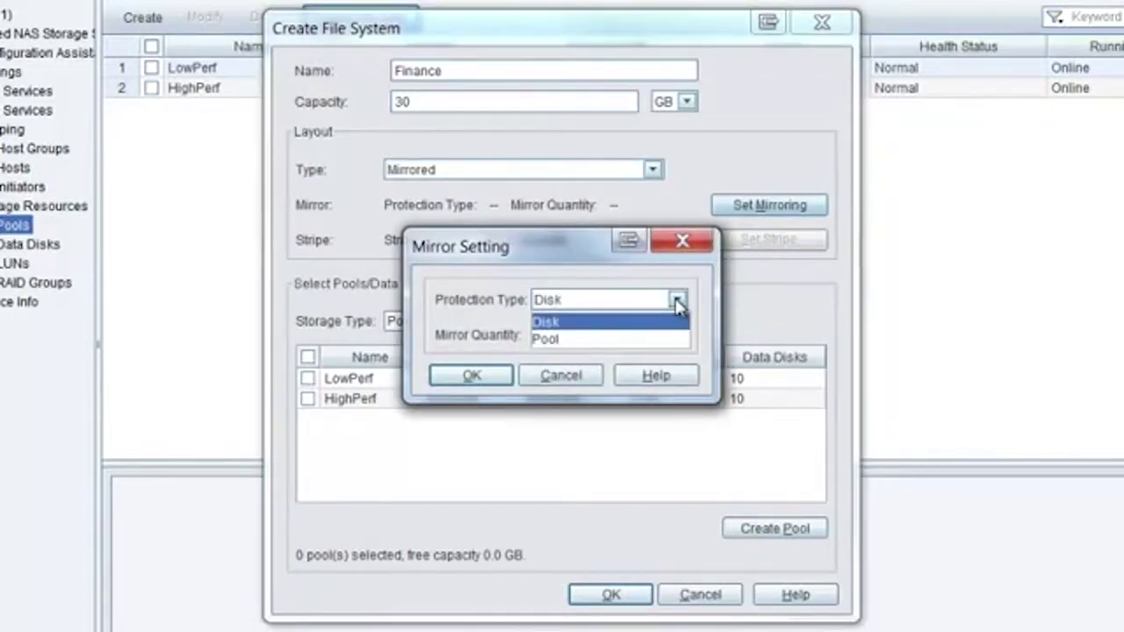
{"action": "left_click", "coordinate": [678, 301]}
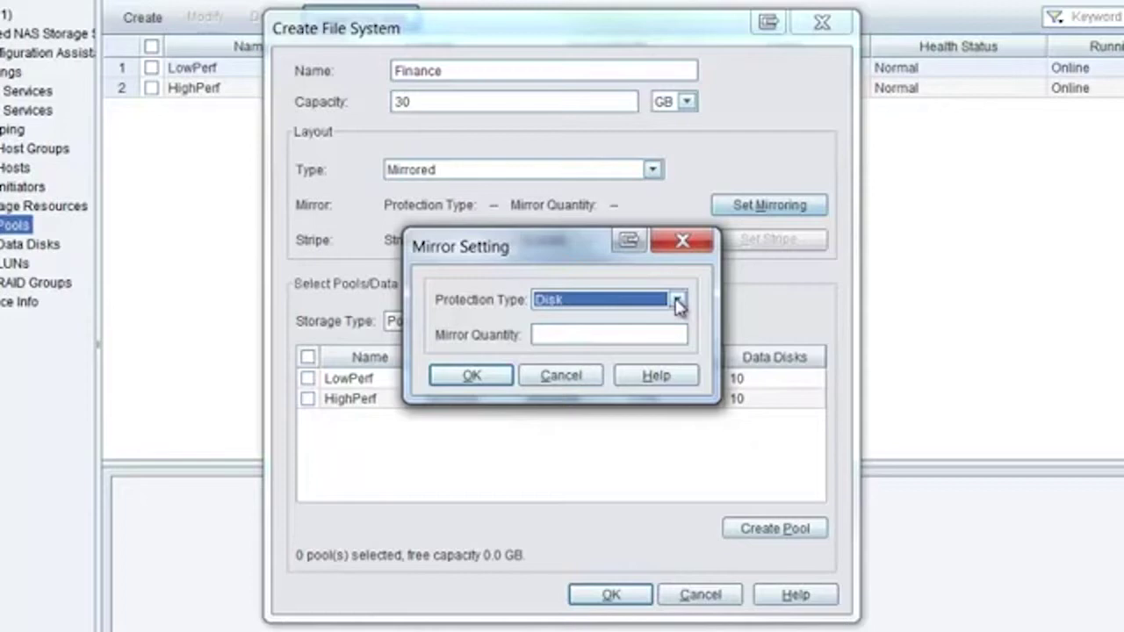
{"action": "left_click", "coordinate": [655, 334]}
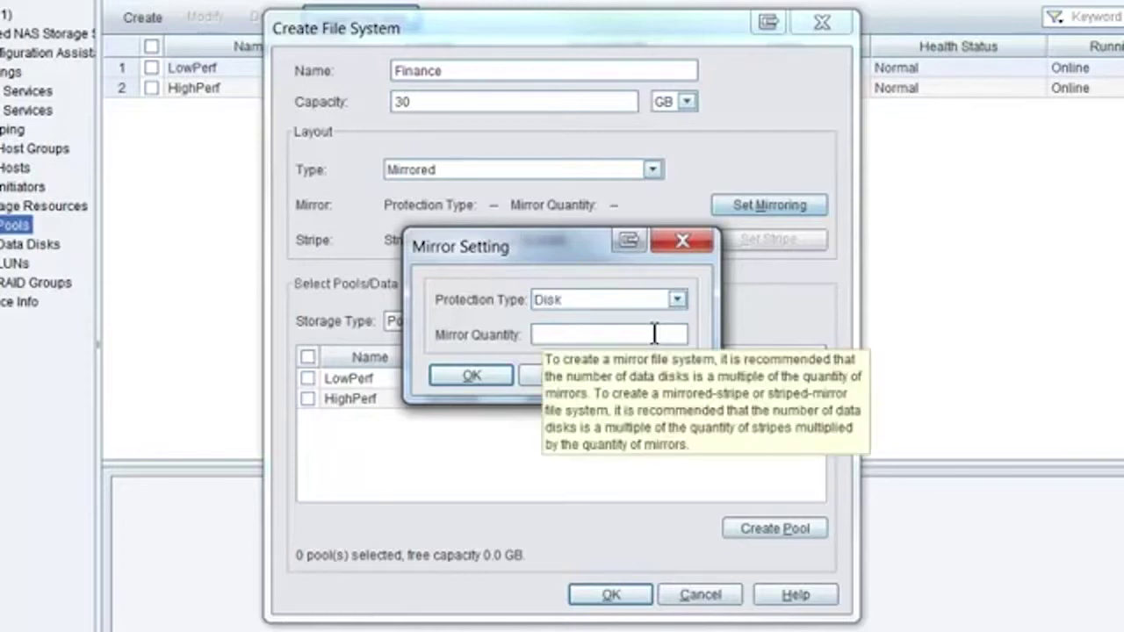
{"action": "type", "text": "2"}
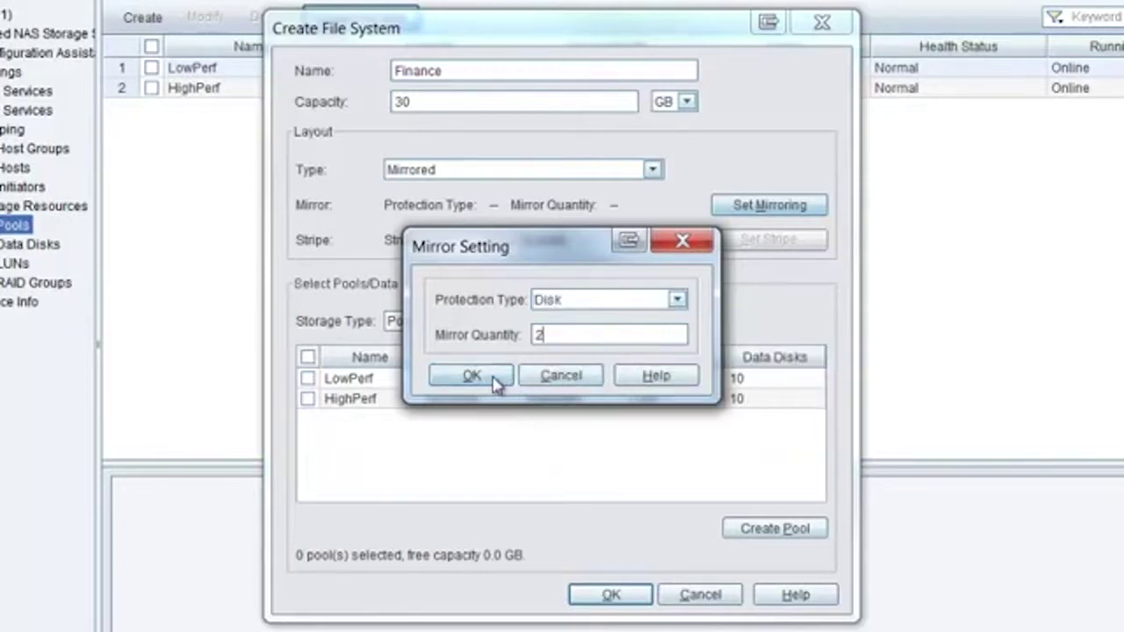
{"action": "left_click", "coordinate": [494, 377]}
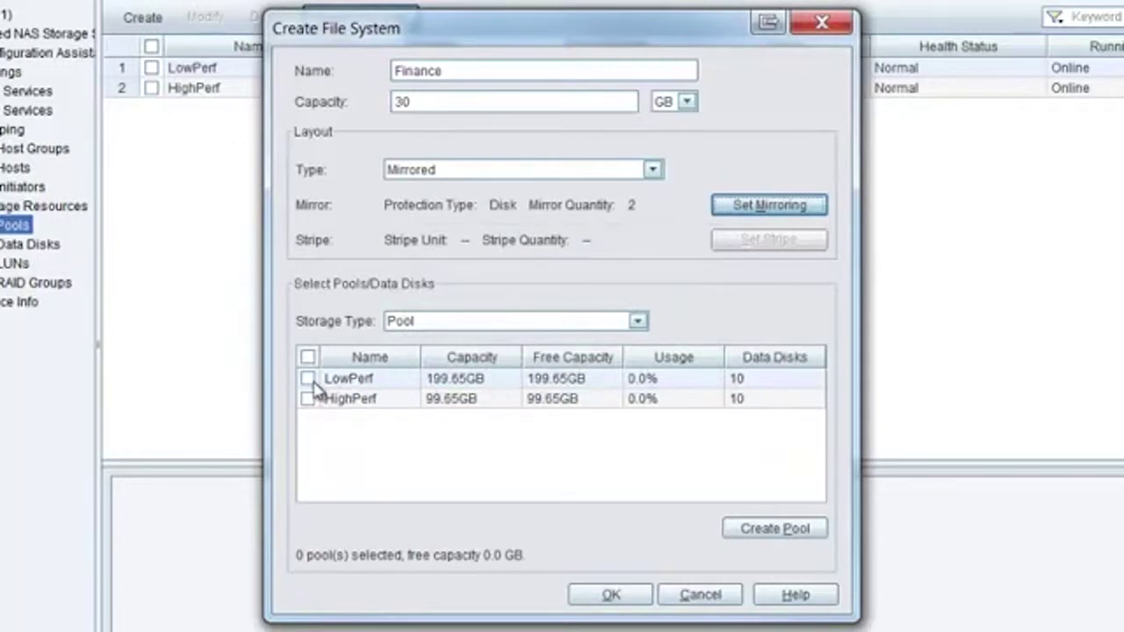
{"action": "left_click", "coordinate": [307, 379]}
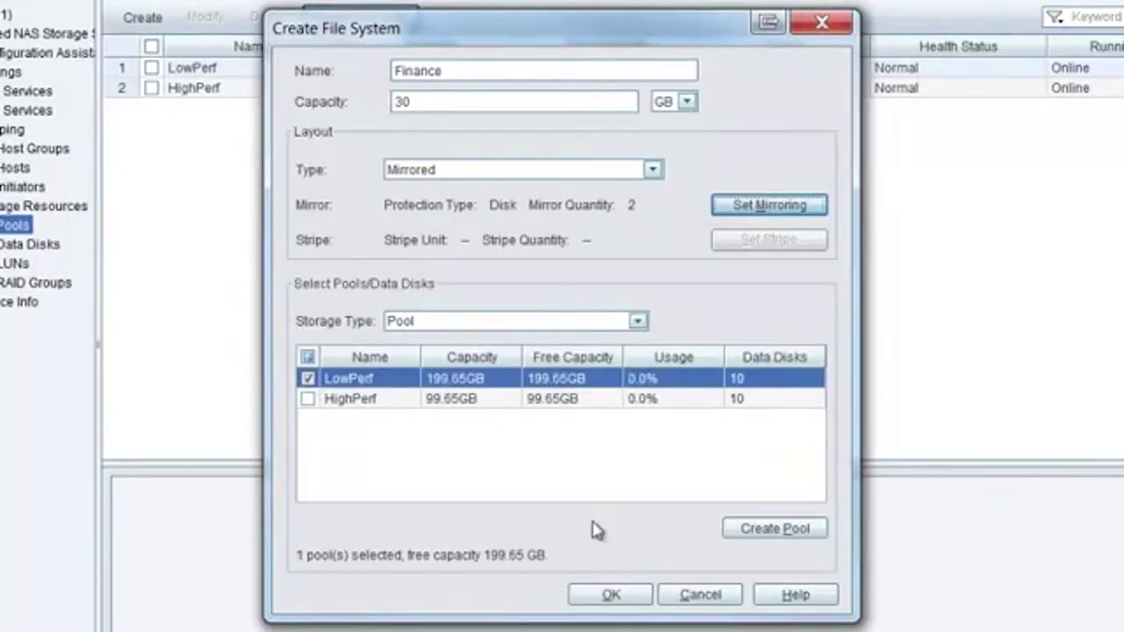
{"action": "left_click", "coordinate": [615, 596]}
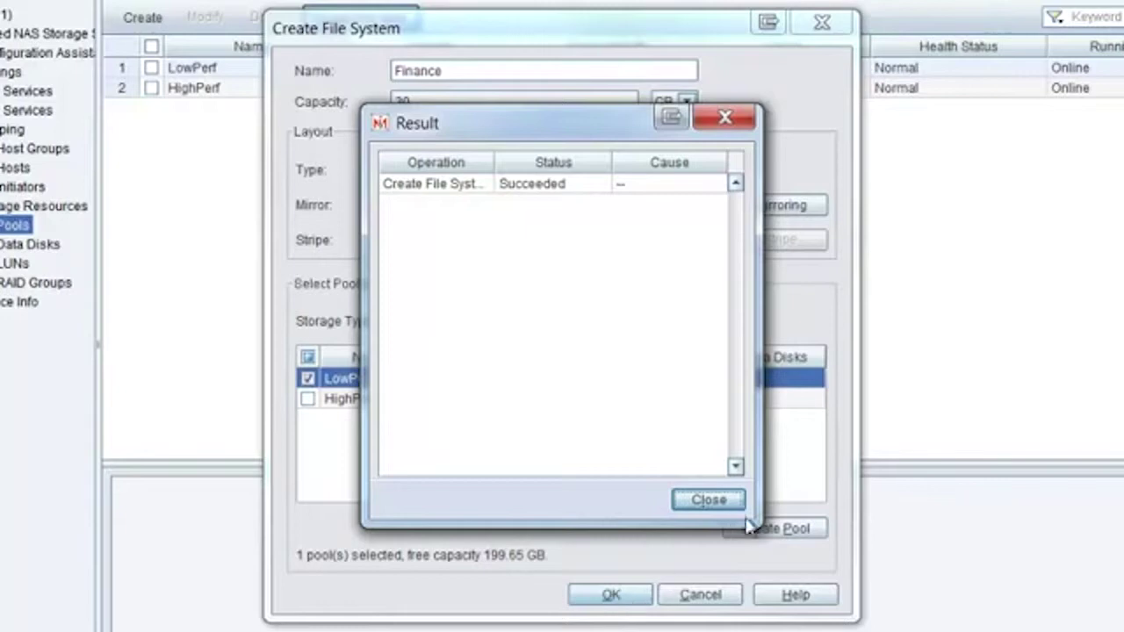
Dismiss the Finance result and start a file system named DocStore with 40 GB capacity
{"action": "left_click", "coordinate": [709, 503]}
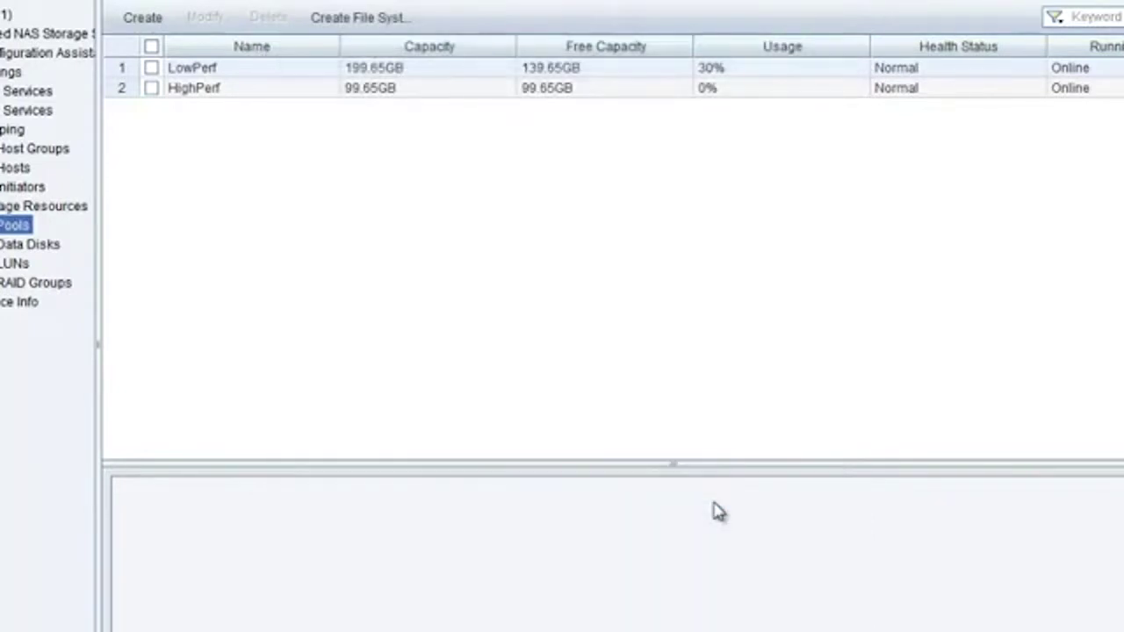
{"action": "left_click", "coordinate": [364, 20]}
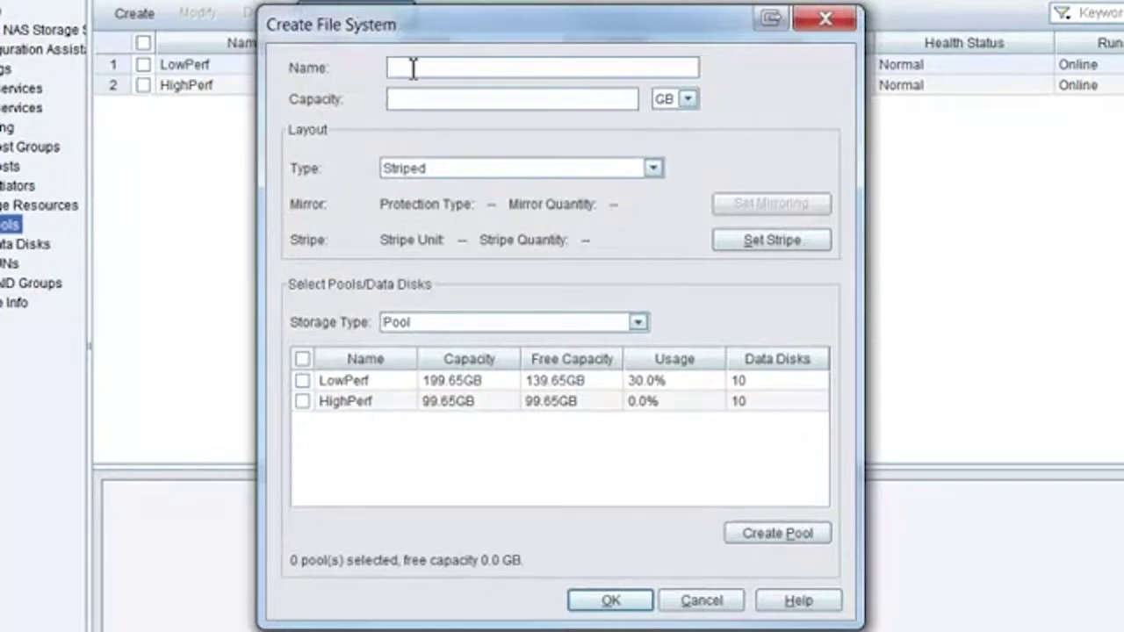
{"action": "type", "text": "DocStore"}
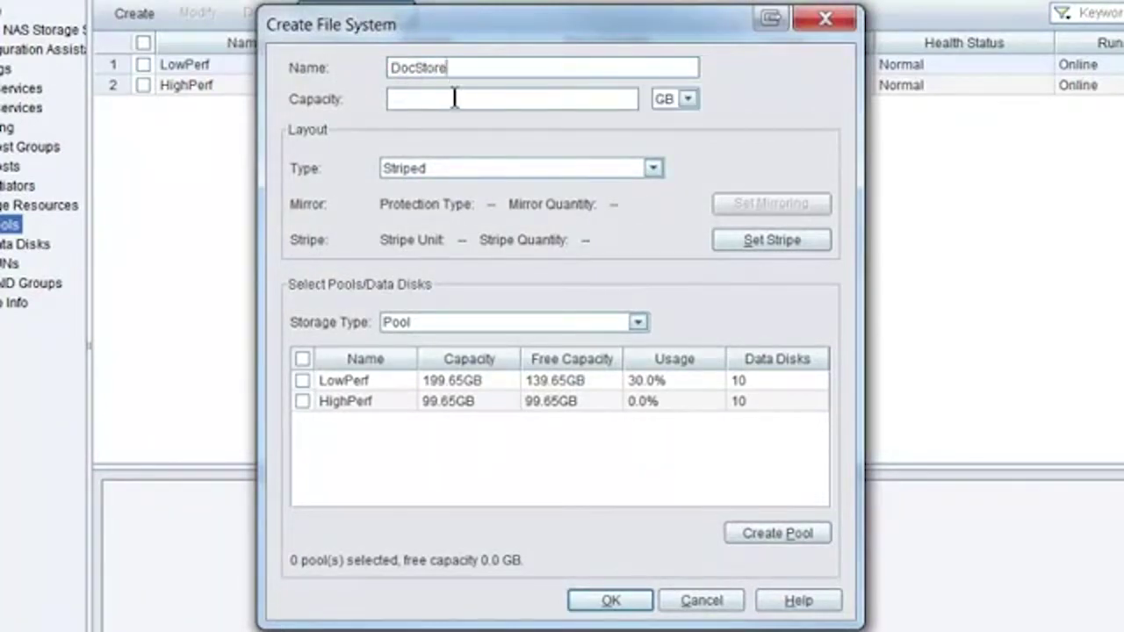
{"action": "left_click", "coordinate": [454, 98]}
{"action": "type", "text": "40"}
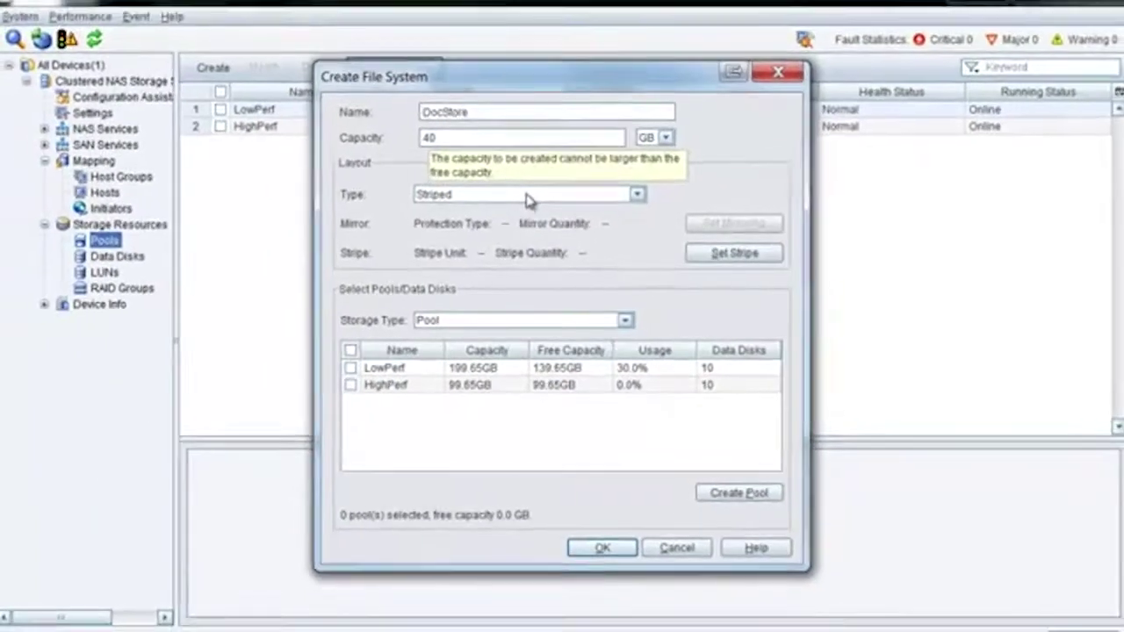
Keep DocStore striped with four 512 KB stripes on HighPerf, then create it
{"action": "left_click", "coordinate": [526, 195]}
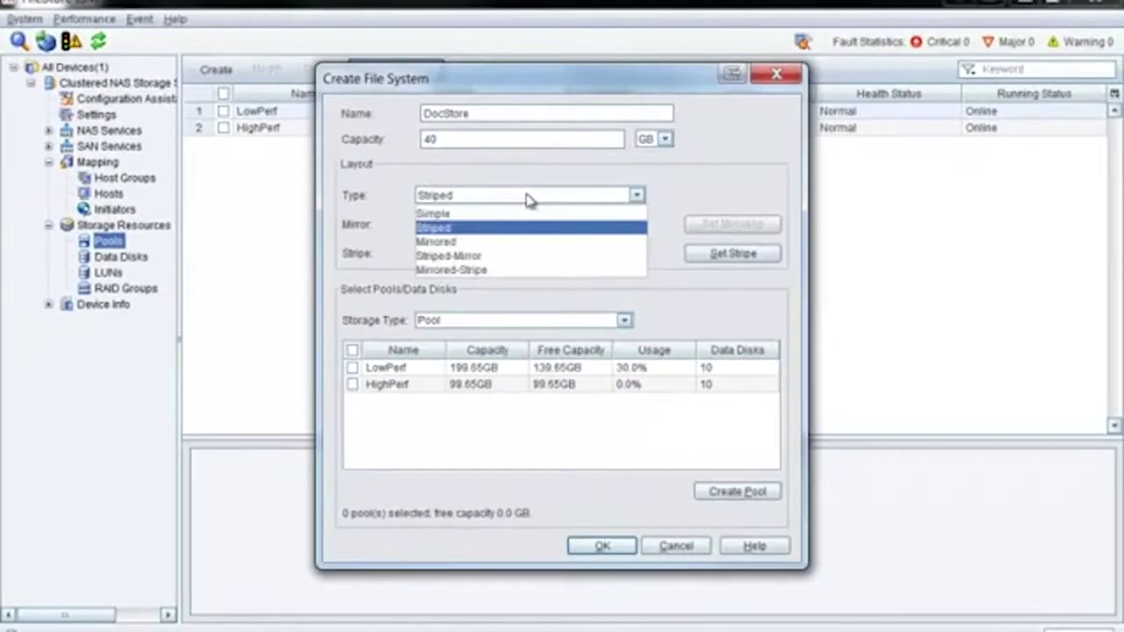
{"action": "left_click", "coordinate": [473, 232]}
{"action": "left_click", "coordinate": [718, 255]}
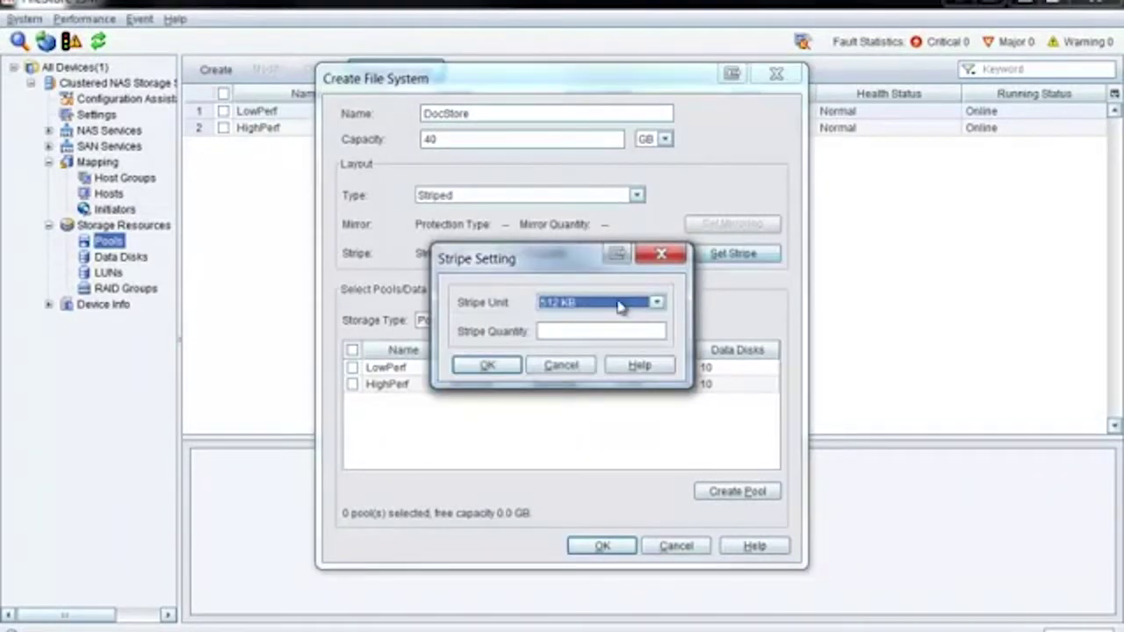
{"action": "left_click", "coordinate": [598, 331]}
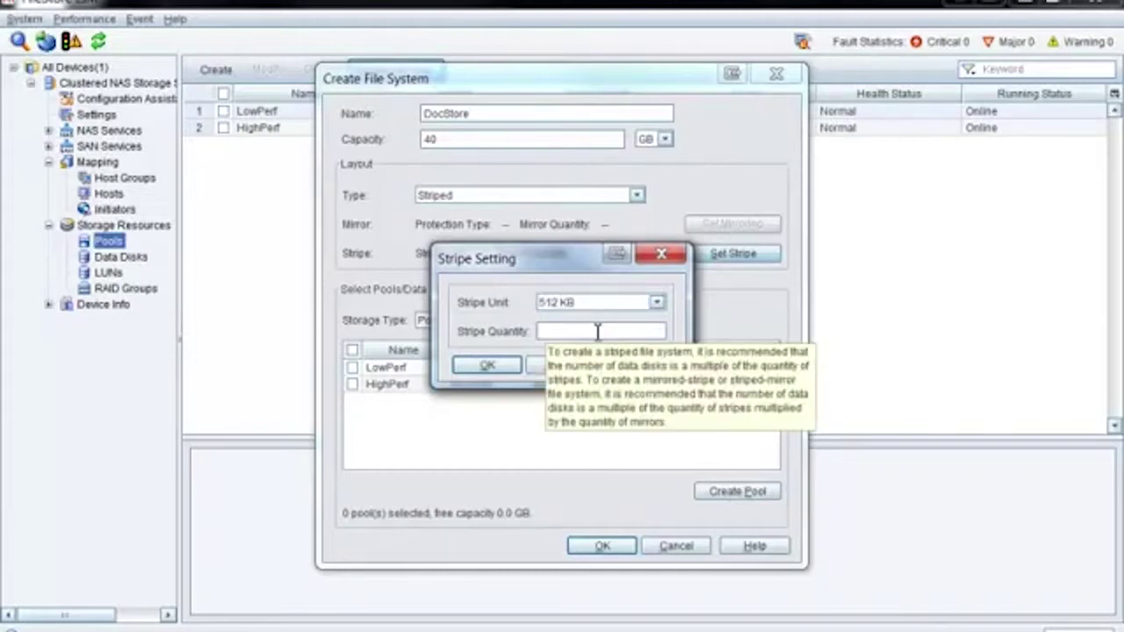
{"action": "type", "text": "4"}
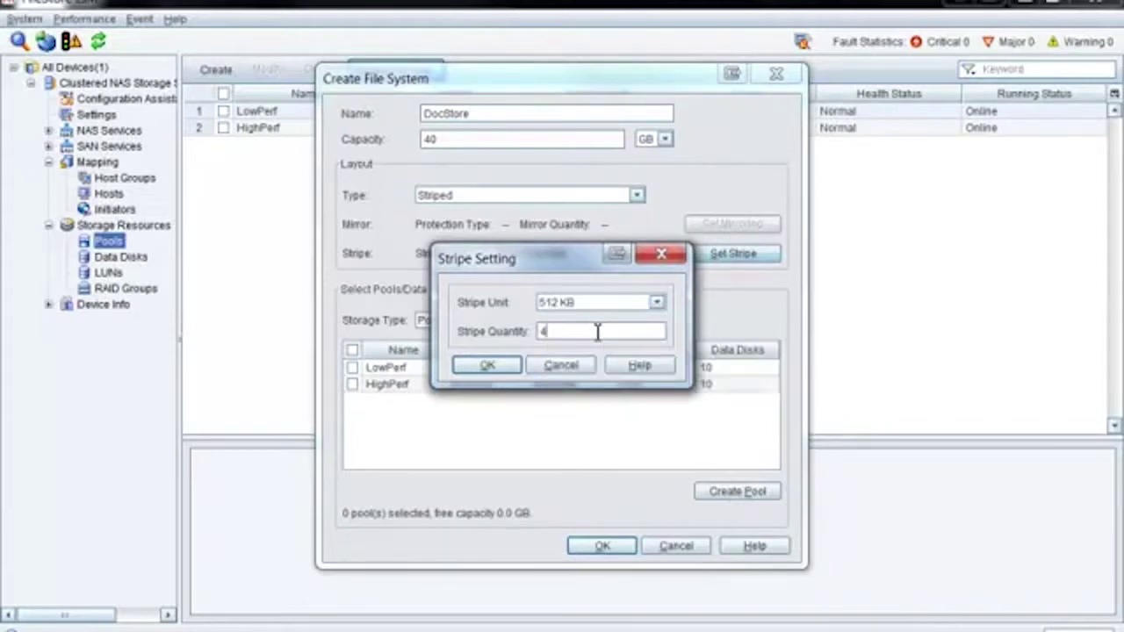
{"action": "left_click", "coordinate": [507, 367]}
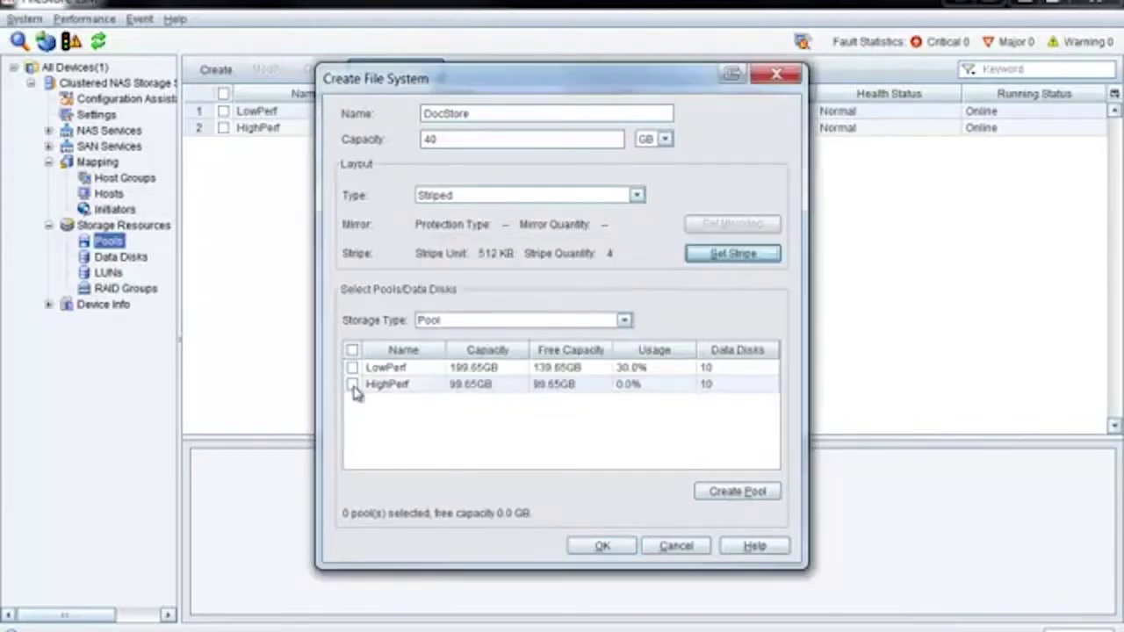
{"action": "left_click", "coordinate": [352, 385]}
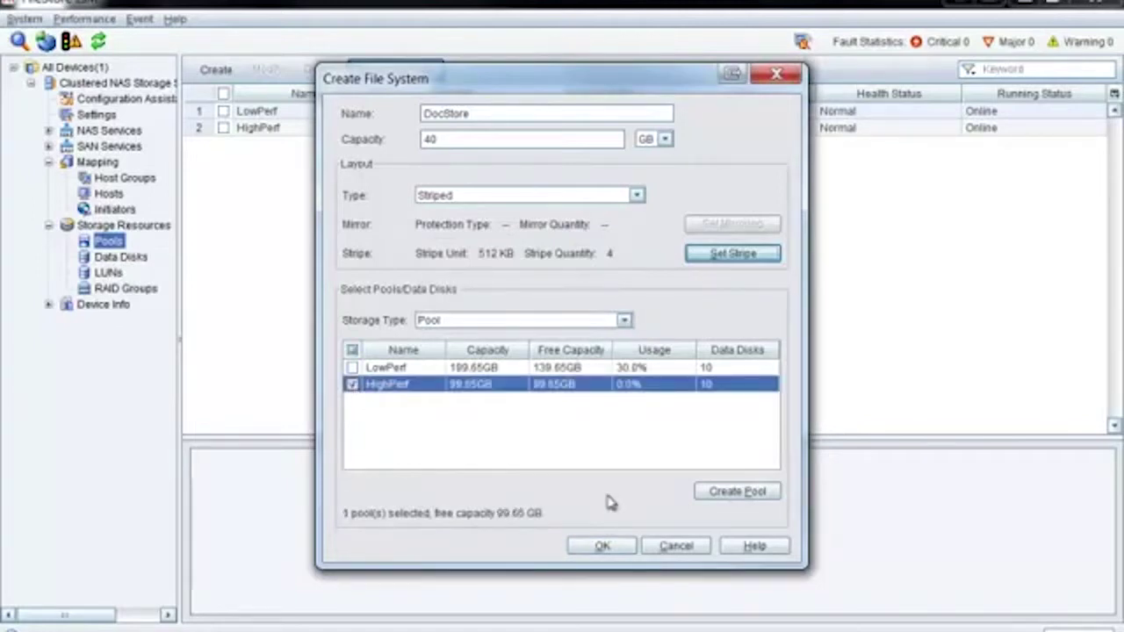
{"action": "left_click", "coordinate": [616, 550]}
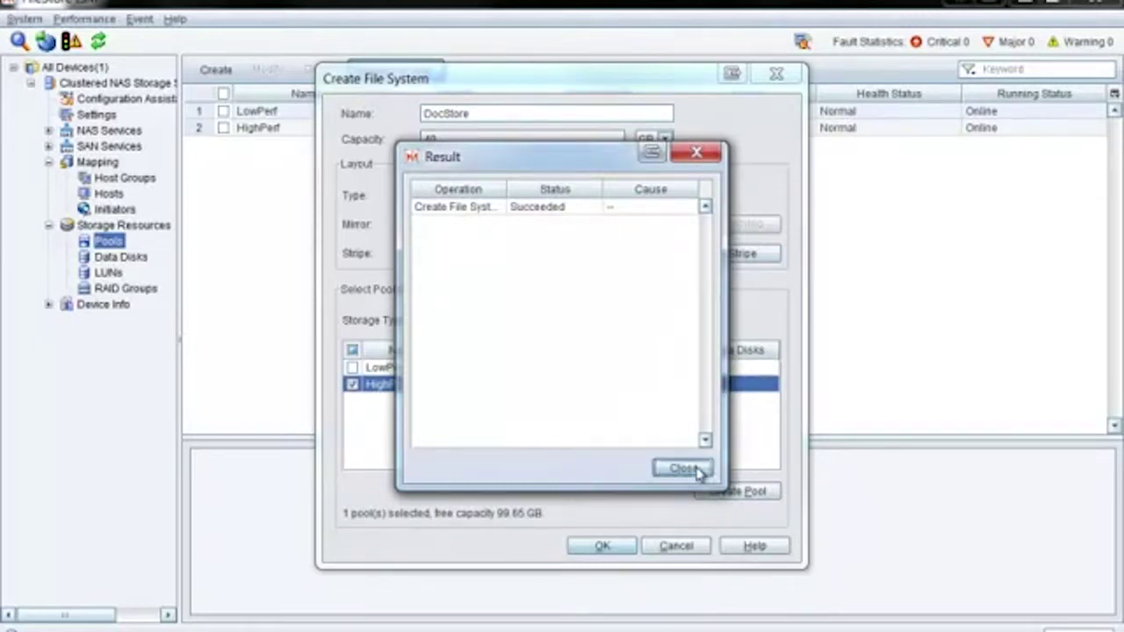
{"action": "key", "text": "Return"}
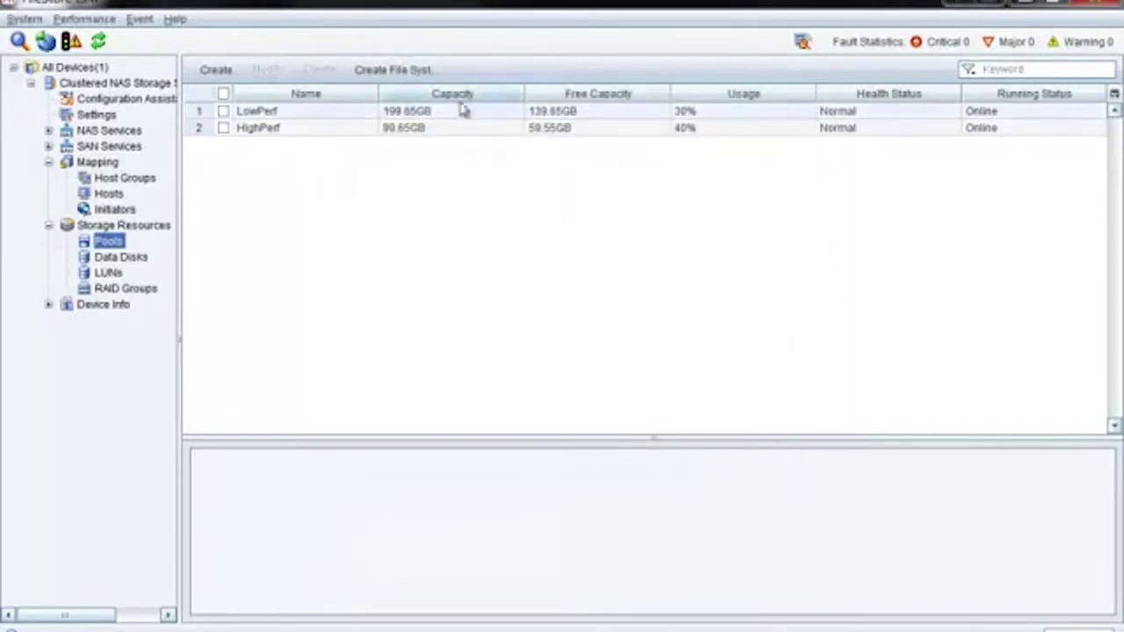
Start a file system named HomeDir with 50 GB capacity
{"action": "left_click", "coordinate": [403, 70]}
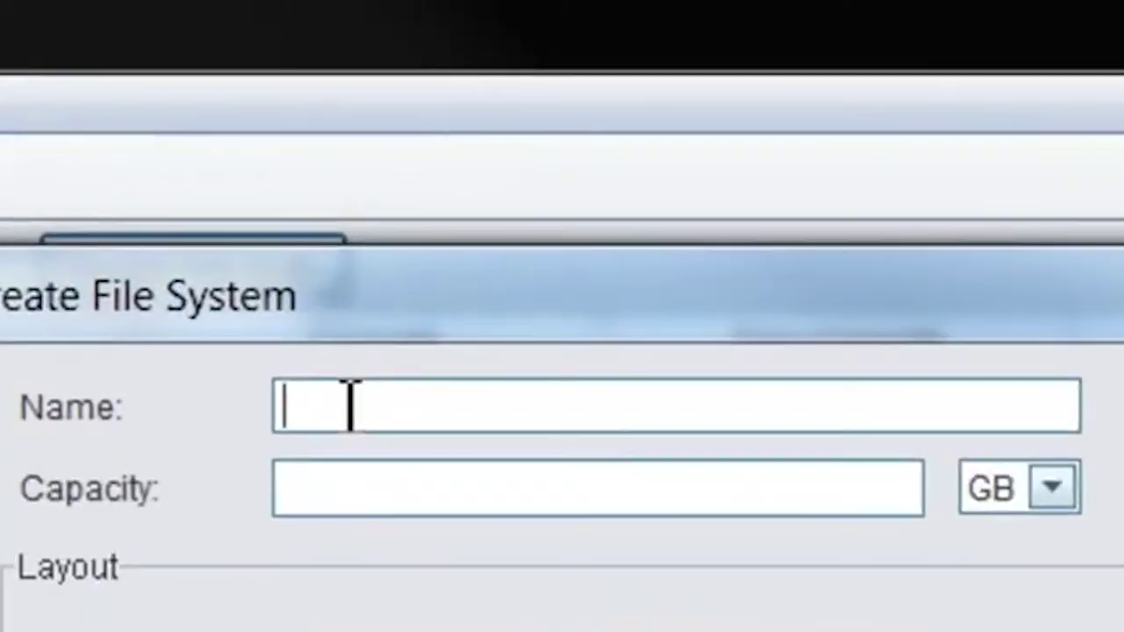
{"action": "type", "text": "HomeDir"}
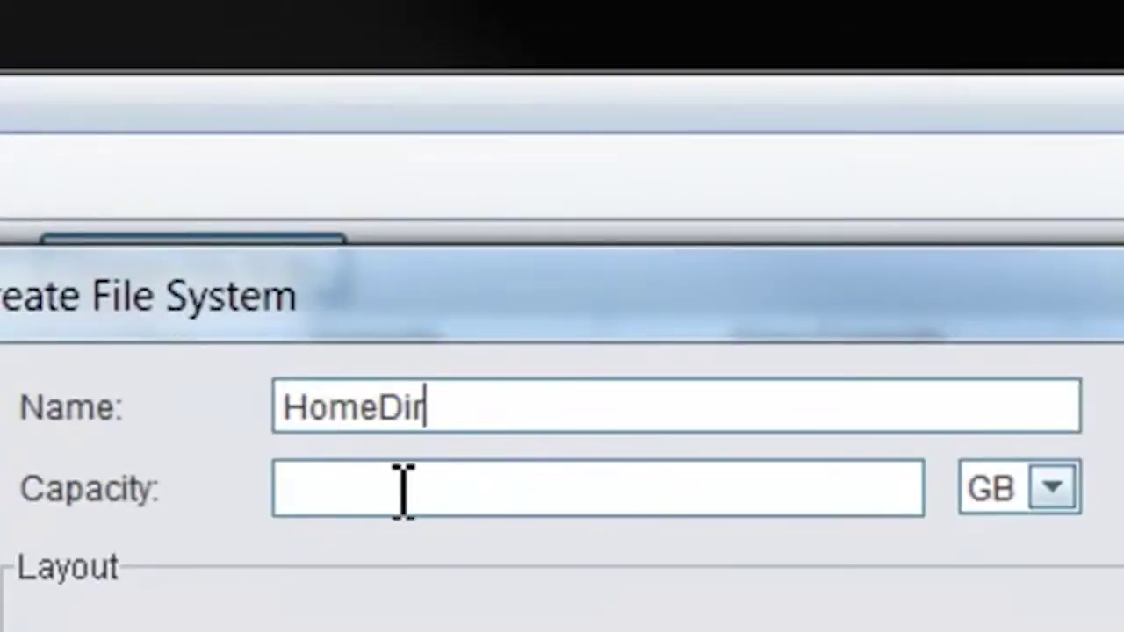
{"action": "left_click", "coordinate": [402, 489]}
{"action": "type", "text": "50"}
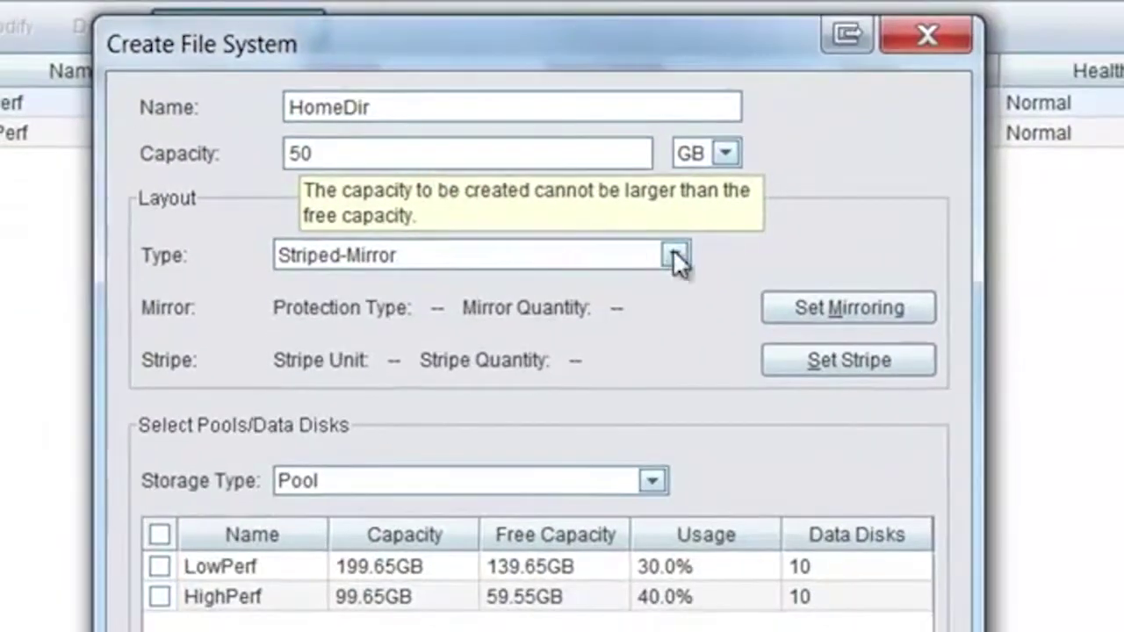
Make HomeDir mirrored with two disk copies on LowPerf, create it and close the result
{"action": "left_click", "coordinate": [673, 255]}
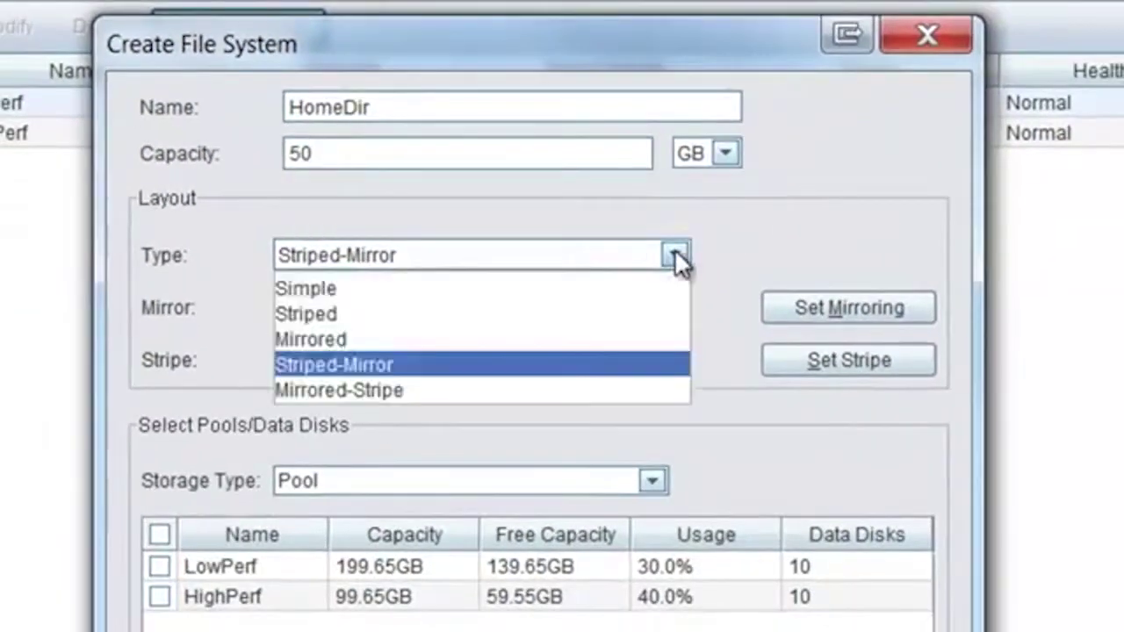
{"action": "left_click", "coordinate": [369, 341]}
{"action": "left_click", "coordinate": [832, 318]}
{"action": "left_click", "coordinate": [664, 503]}
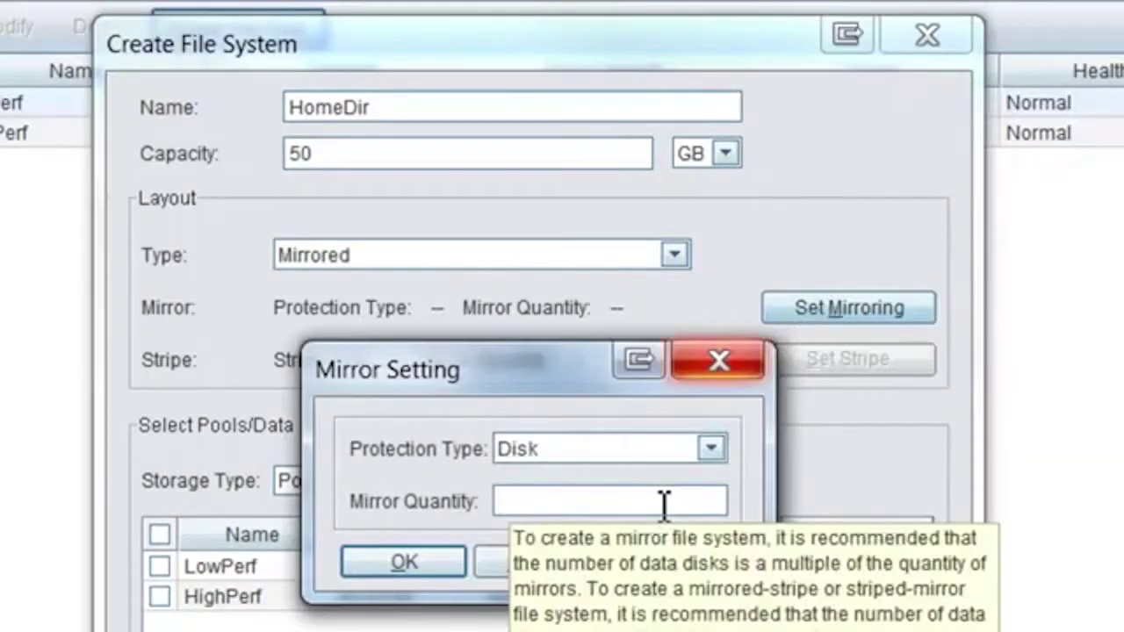
{"action": "type", "text": "2"}
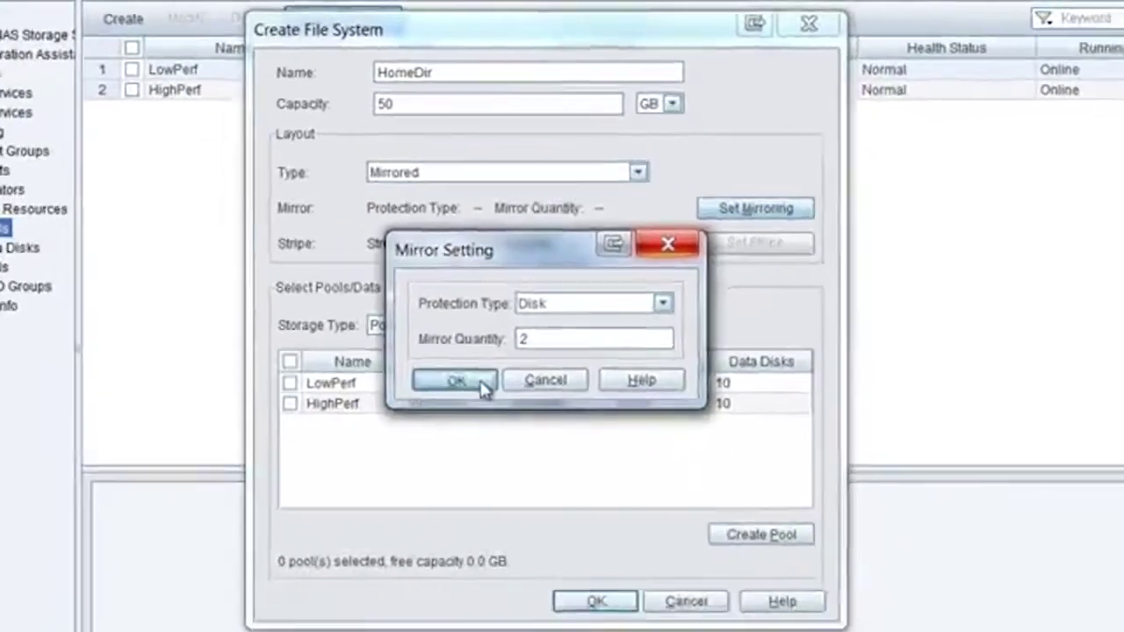
{"action": "left_click", "coordinate": [441, 562]}
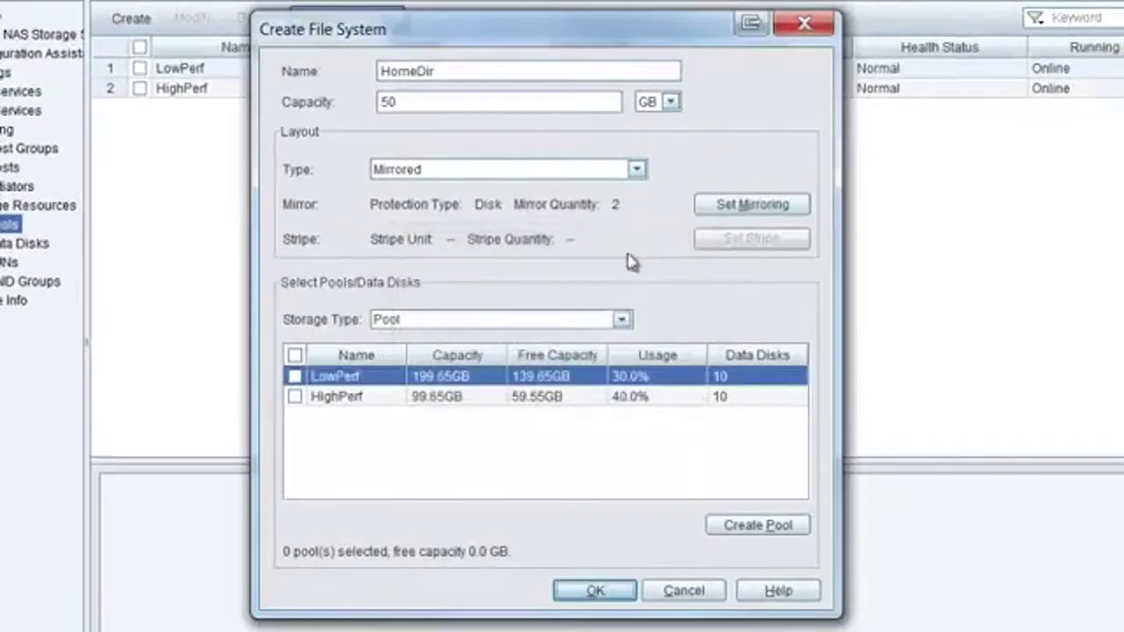
{"action": "left_click", "coordinate": [294, 376]}
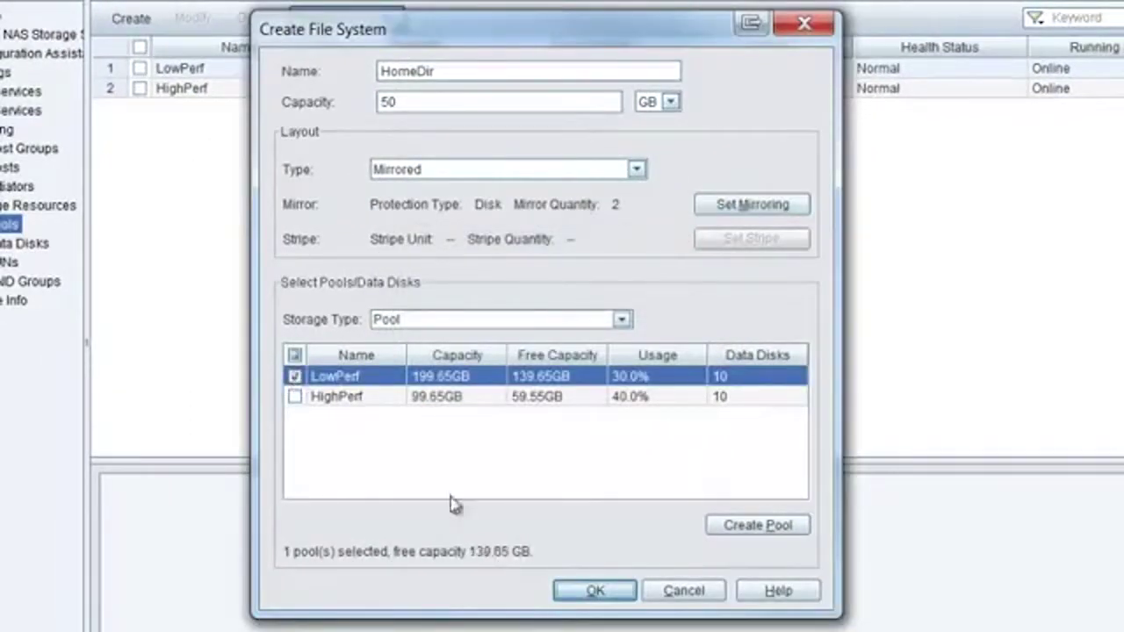
{"action": "left_click", "coordinate": [594, 590]}
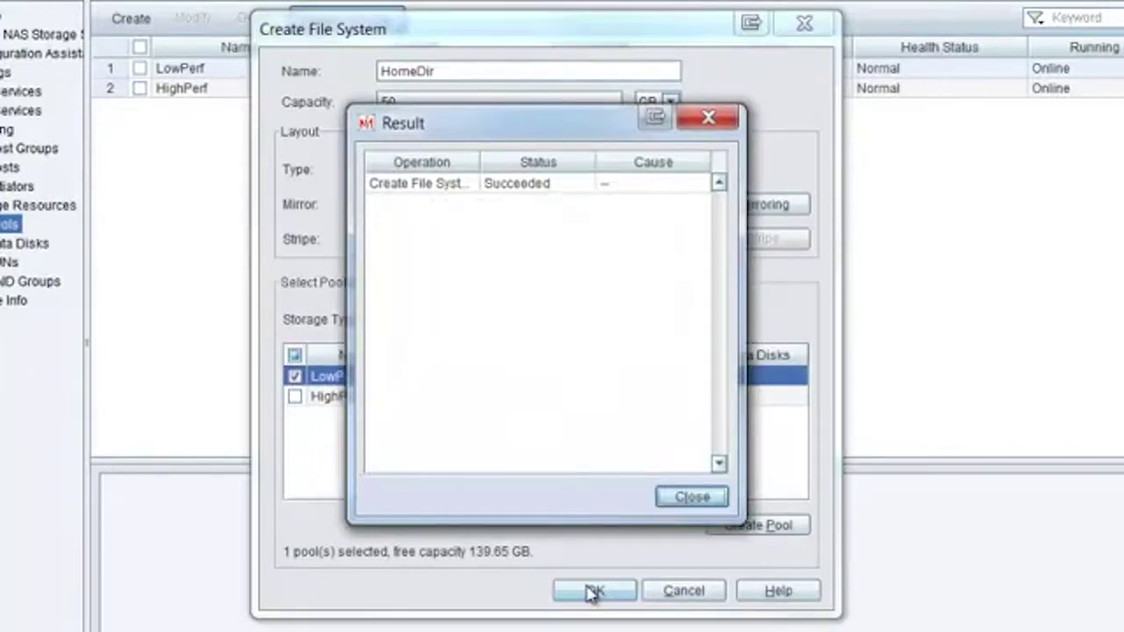
{"action": "left_click", "coordinate": [693, 499]}
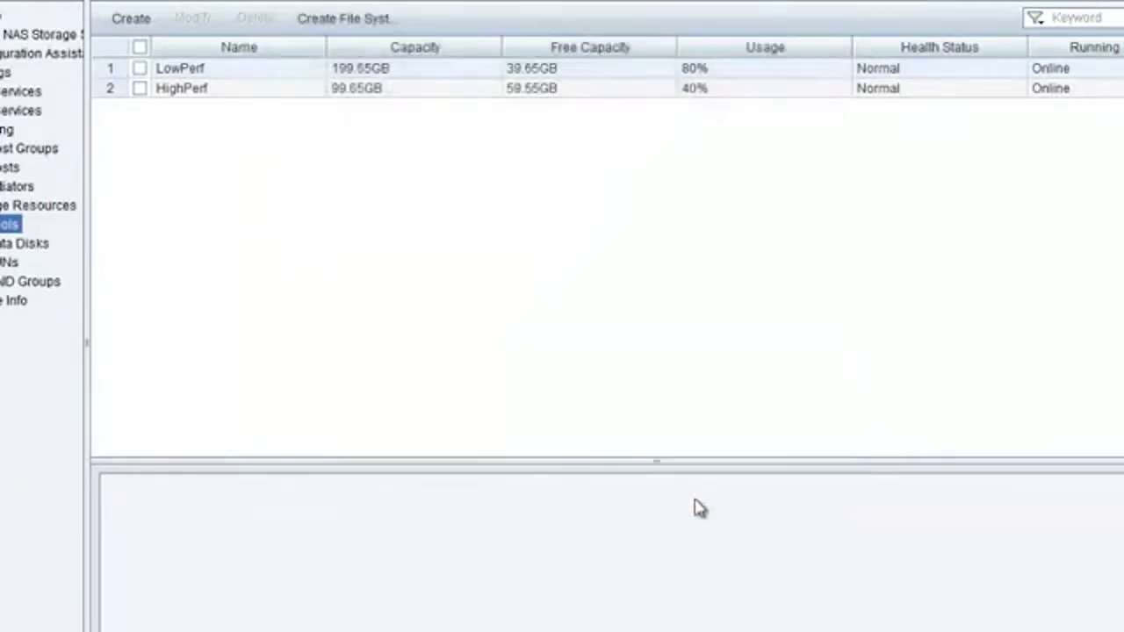
Start a file system named Tiered with 10 GB capacity
{"action": "left_click", "coordinate": [372, 21]}
{"action": "left_click", "coordinate": [396, 74]}
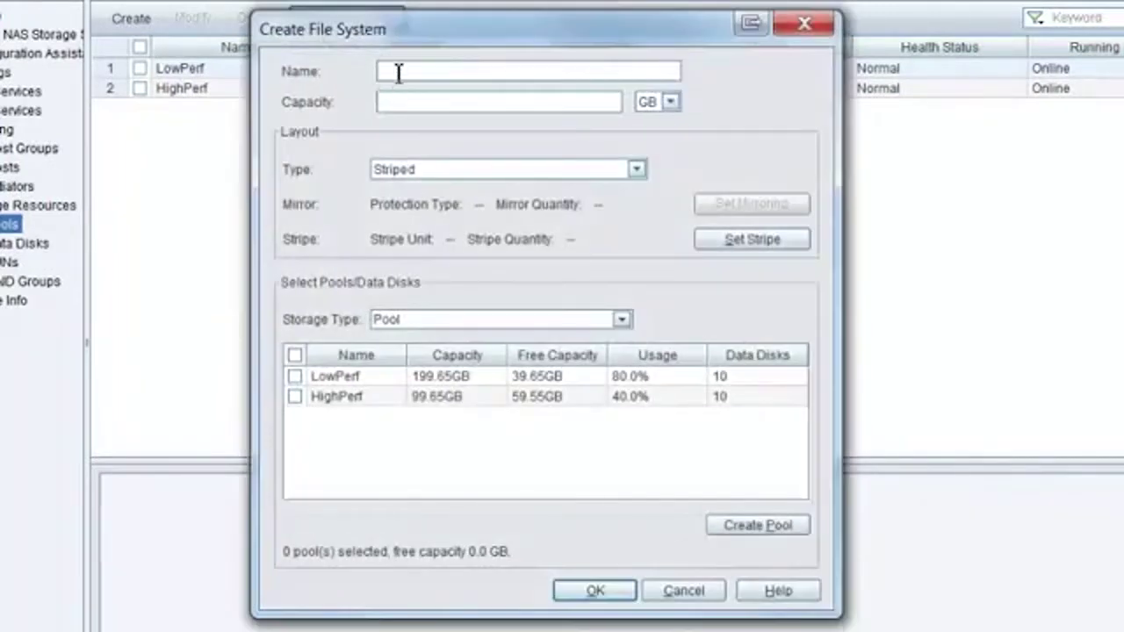
{"action": "type", "text": "Tiered"}
{"action": "left_click", "coordinate": [400, 104]}
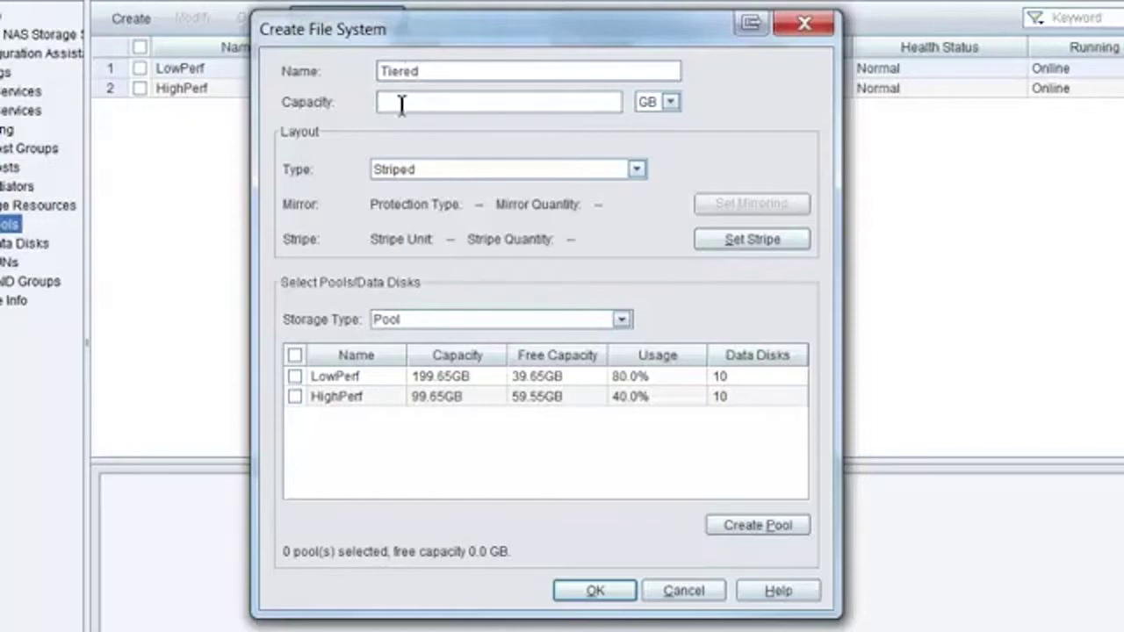
{"action": "type", "text": "10"}
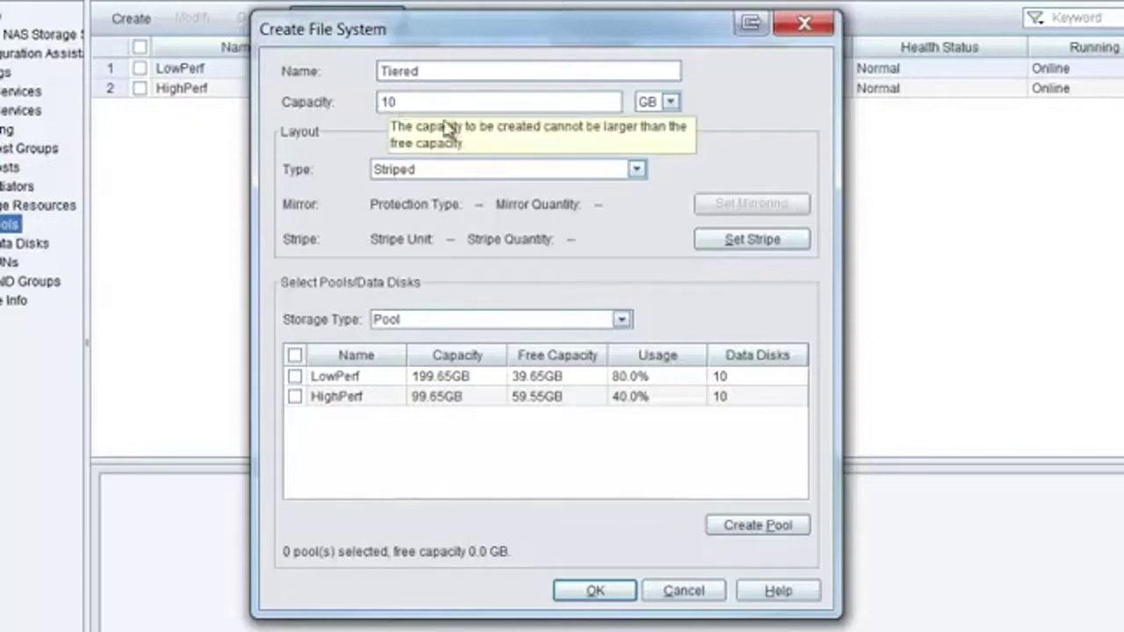
Keep Tiered striped with stripe quantity 2 on HighPerf, create it and close the result
{"action": "left_click", "coordinate": [636, 169]}
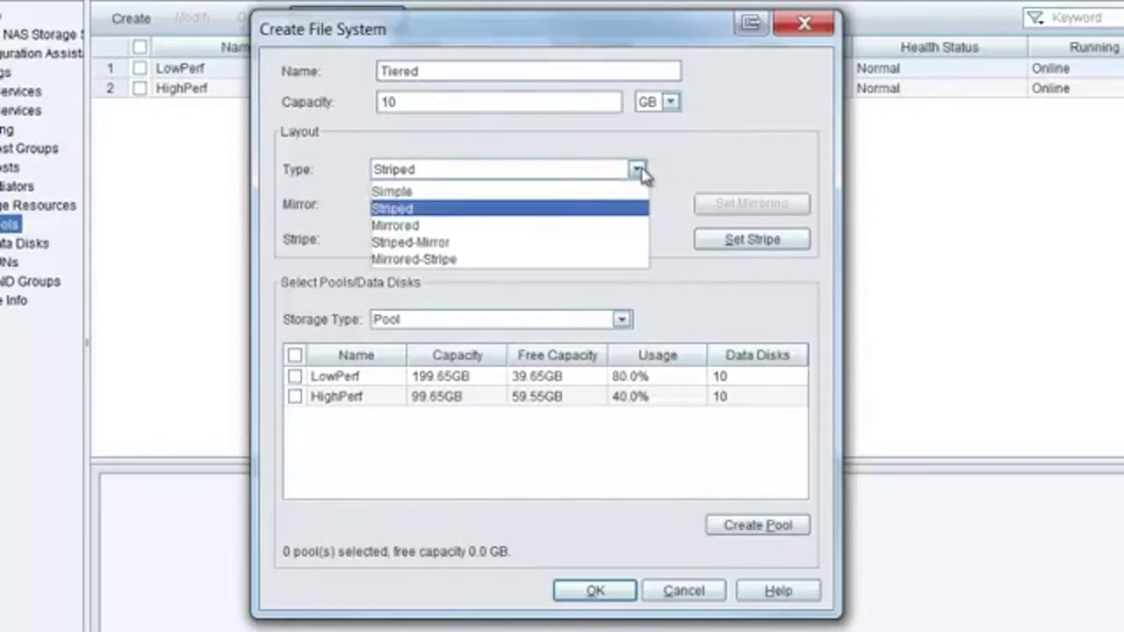
{"action": "left_click", "coordinate": [514, 209]}
{"action": "left_click", "coordinate": [295, 397]}
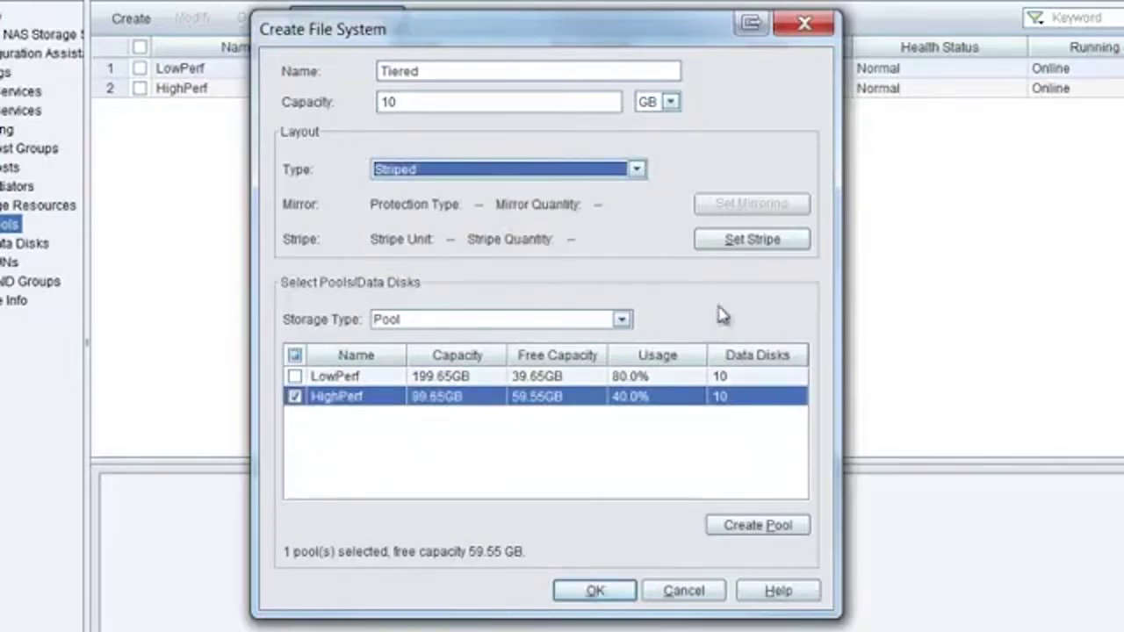
{"action": "left_click", "coordinate": [748, 241]}
{"action": "left_click", "coordinate": [541, 335]}
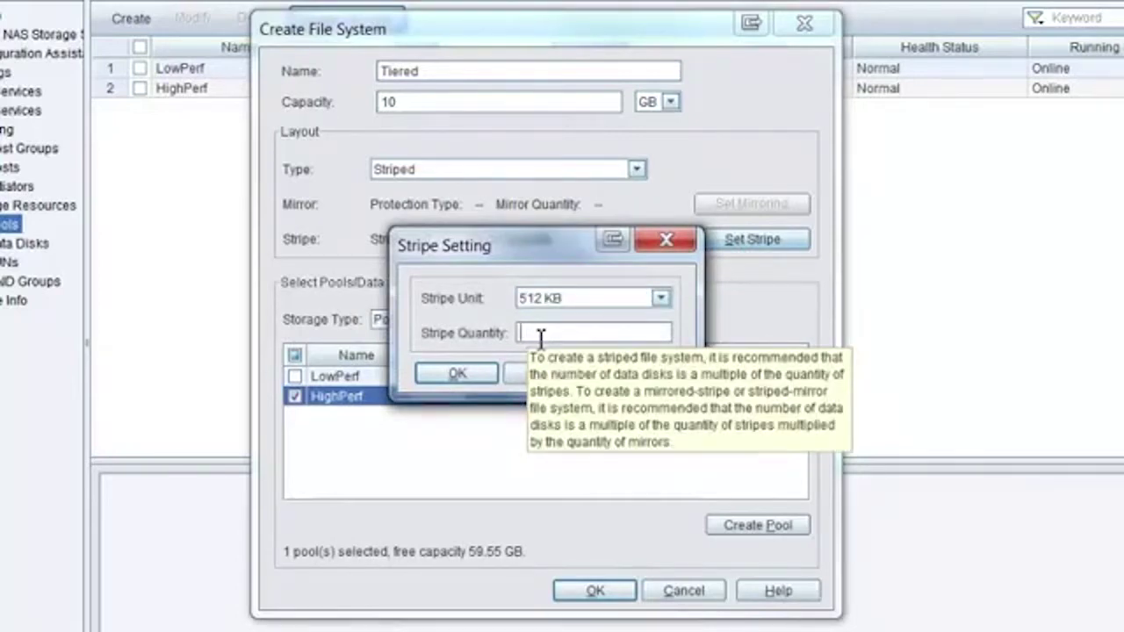
{"action": "type", "text": "2"}
{"action": "left_click", "coordinate": [458, 374]}
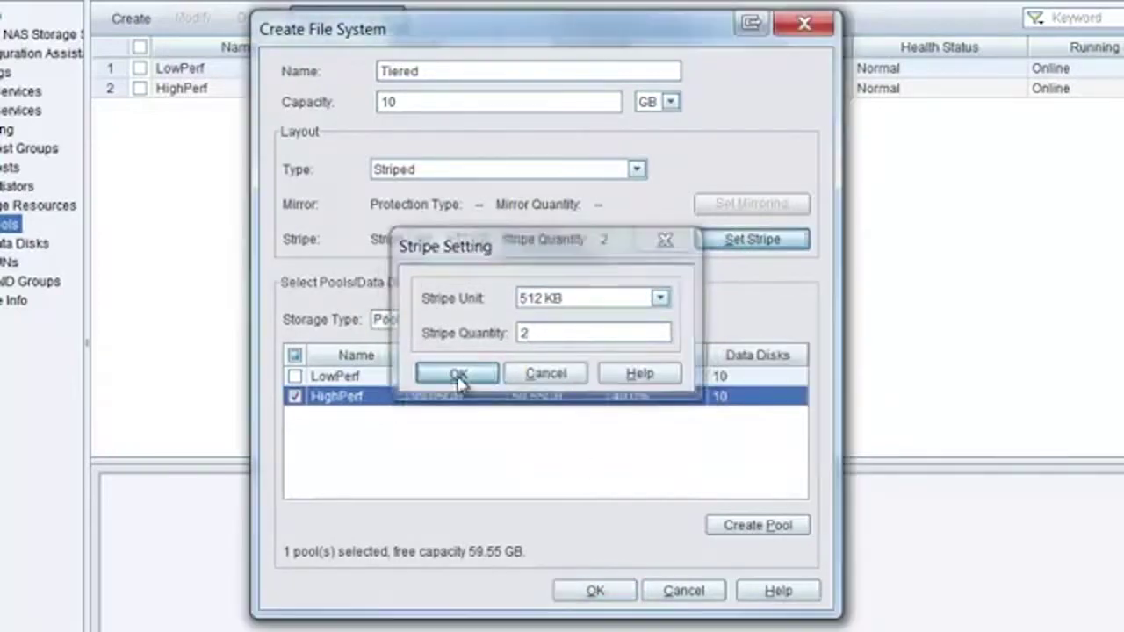
{"action": "left_click", "coordinate": [597, 591]}
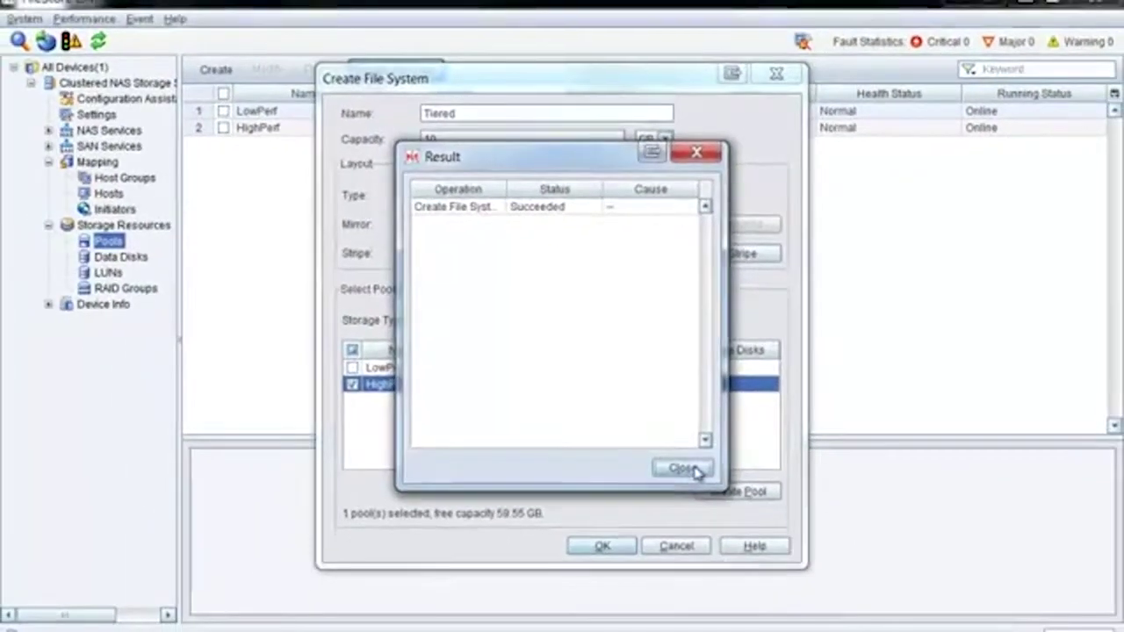
{"action": "left_click", "coordinate": [694, 472]}
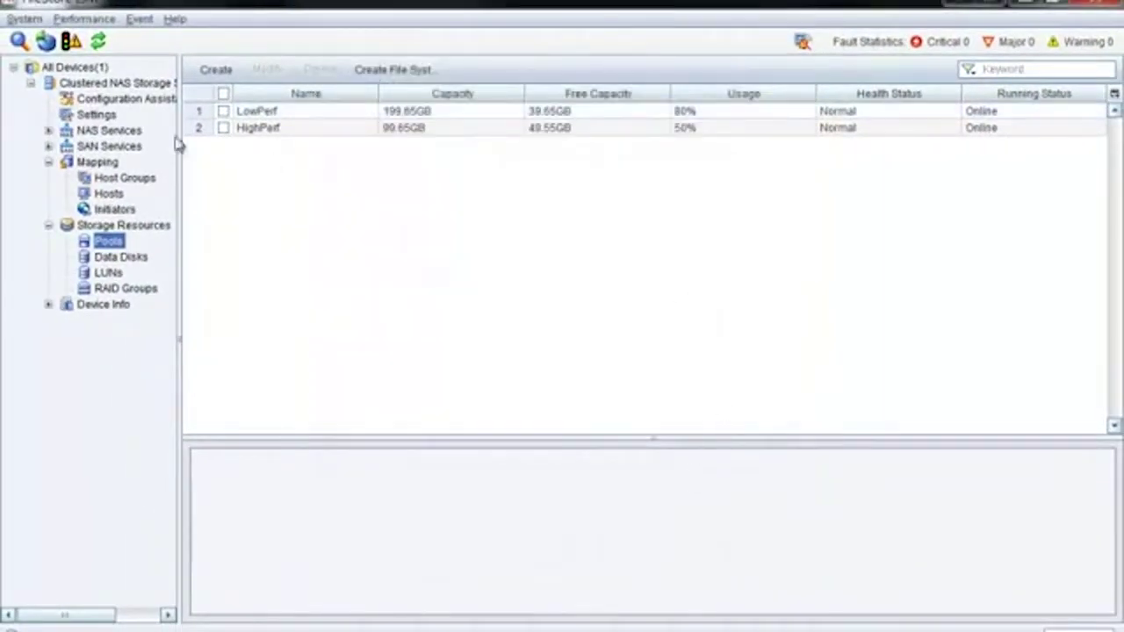
Expand NAS Services, show the File Systems list, and select the Tiered row
{"action": "left_click", "coordinate": [48, 131]}
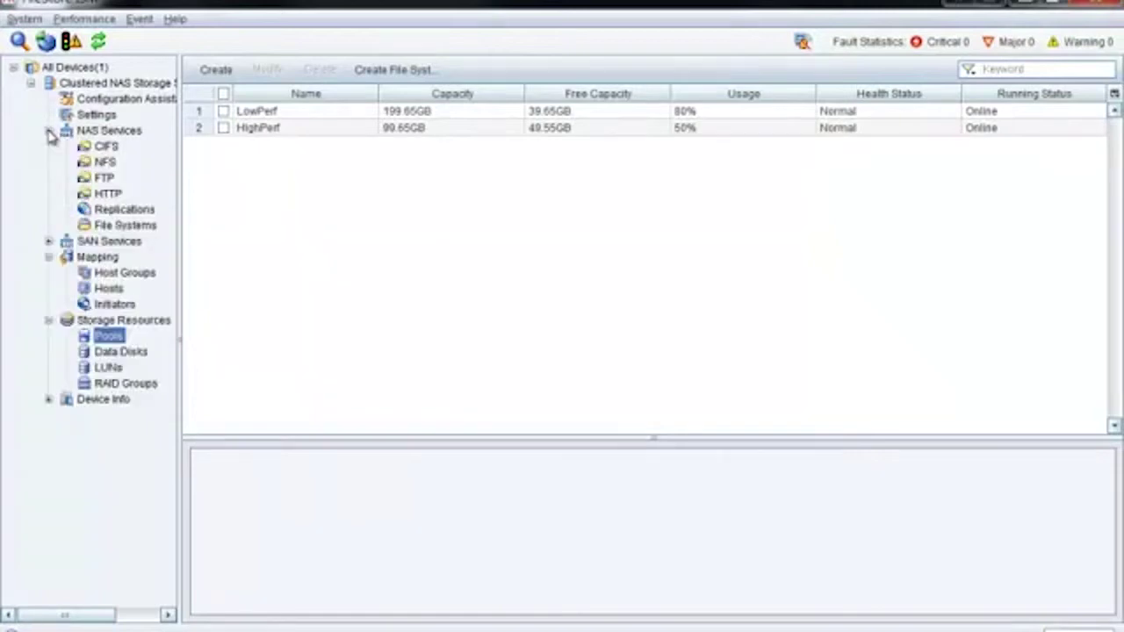
{"action": "left_click", "coordinate": [123, 230]}
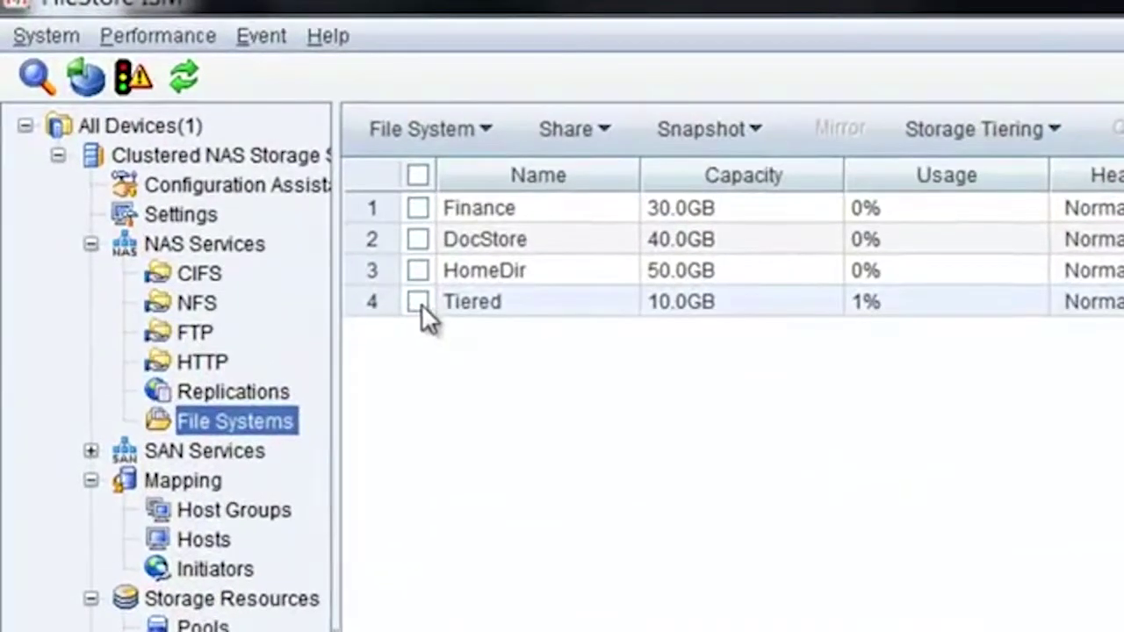
{"action": "left_click", "coordinate": [365, 263]}
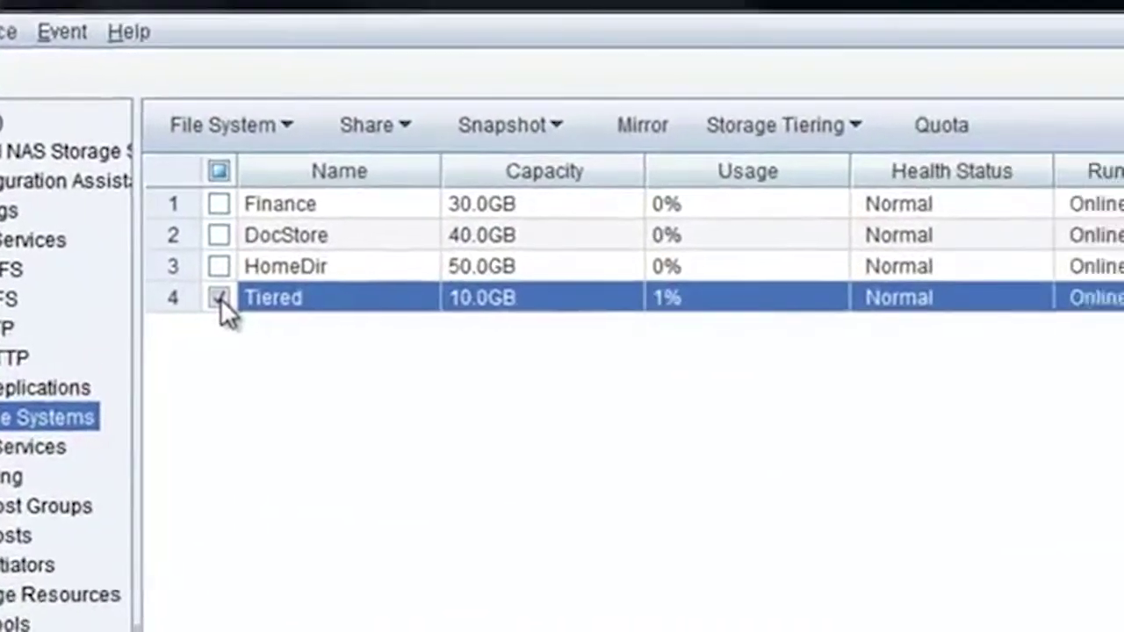
Add a 15 GB secondary tier to Tiered on LowPerf, mirrored with two mirrors
{"action": "left_click", "coordinate": [730, 123]}
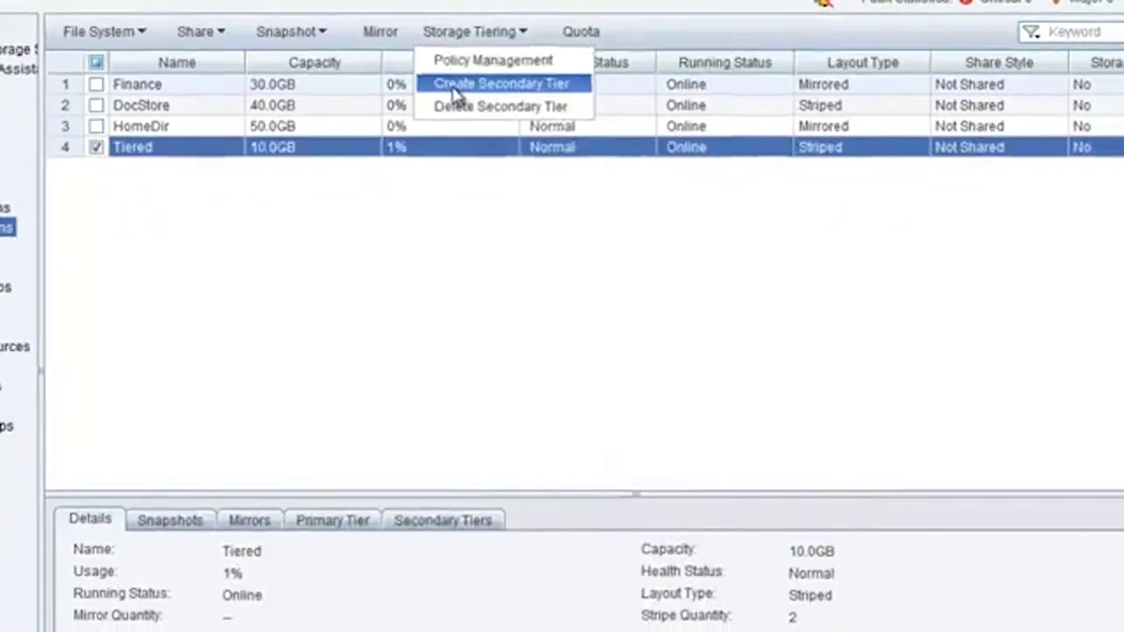
{"action": "left_click", "coordinate": [524, 138]}
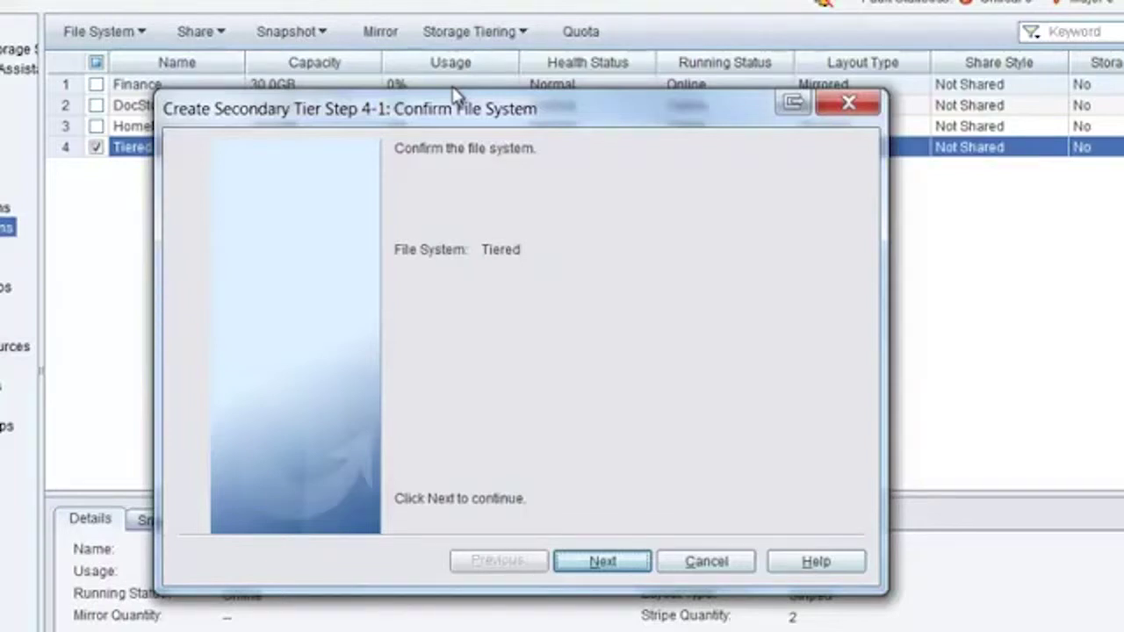
{"action": "left_click", "coordinate": [591, 553]}
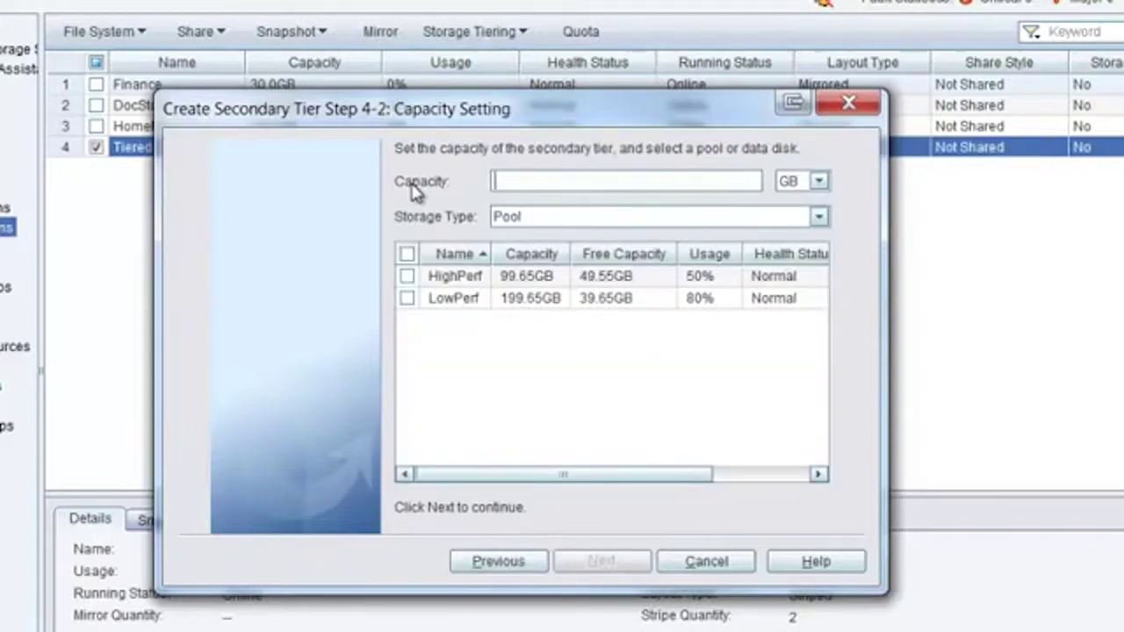
{"action": "type", "text": "15"}
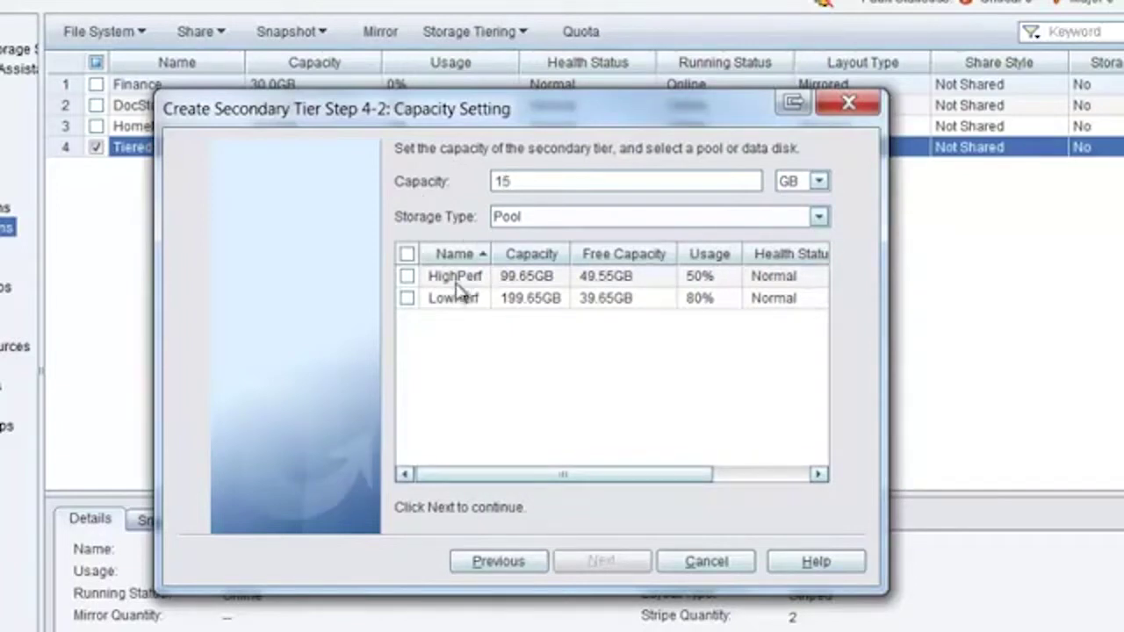
{"action": "left_click", "coordinate": [407, 299]}
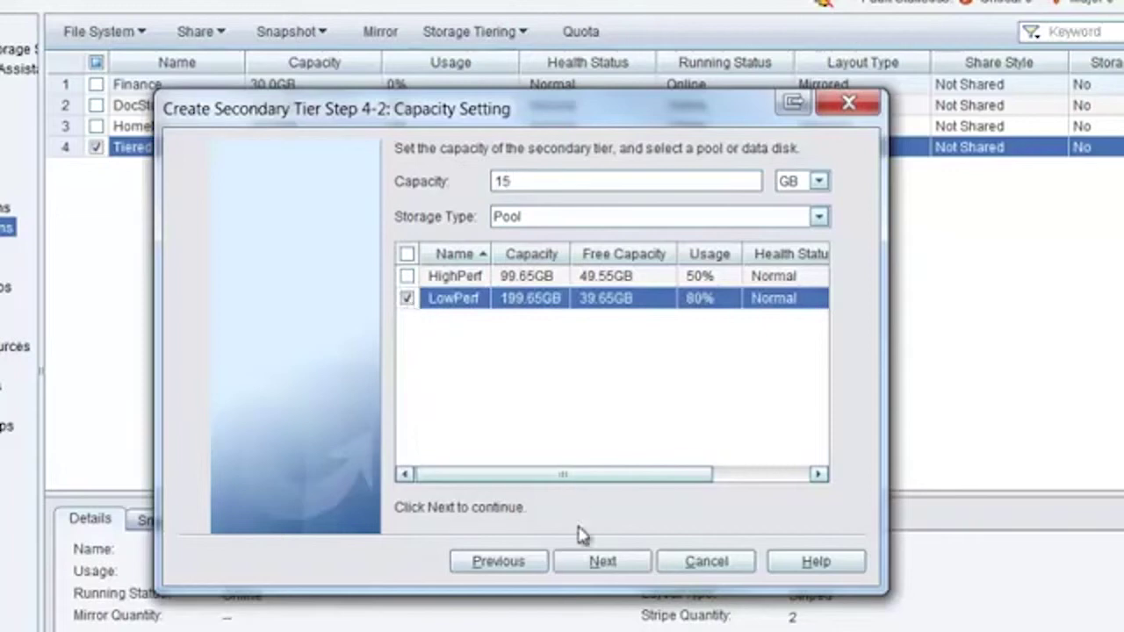
{"action": "left_click", "coordinate": [604, 567]}
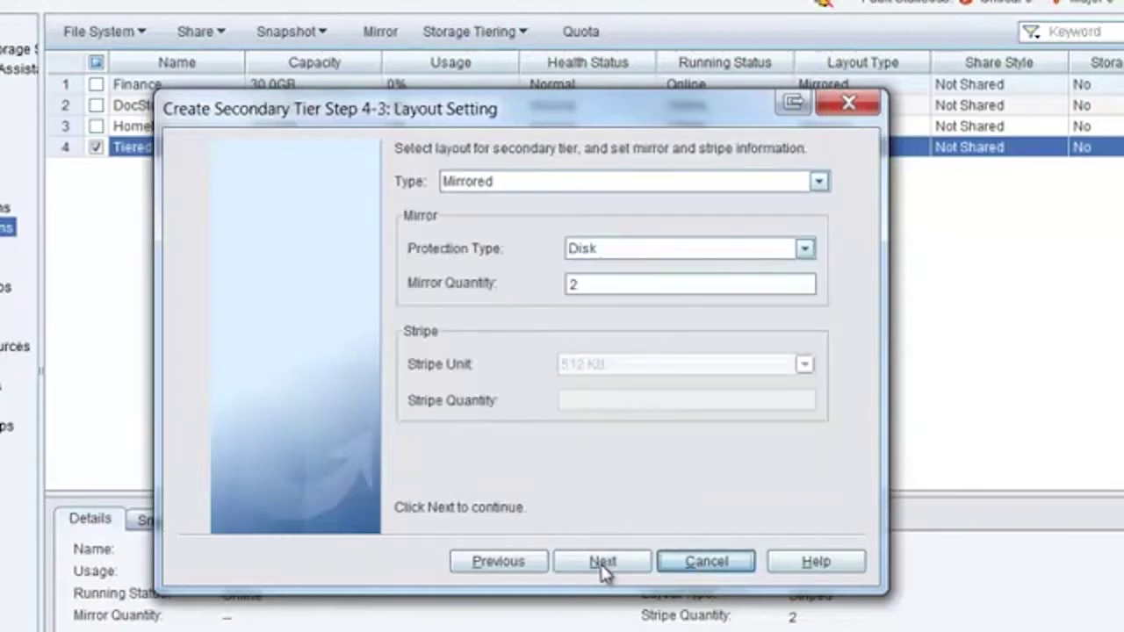
{"action": "left_click", "coordinate": [616, 290]}
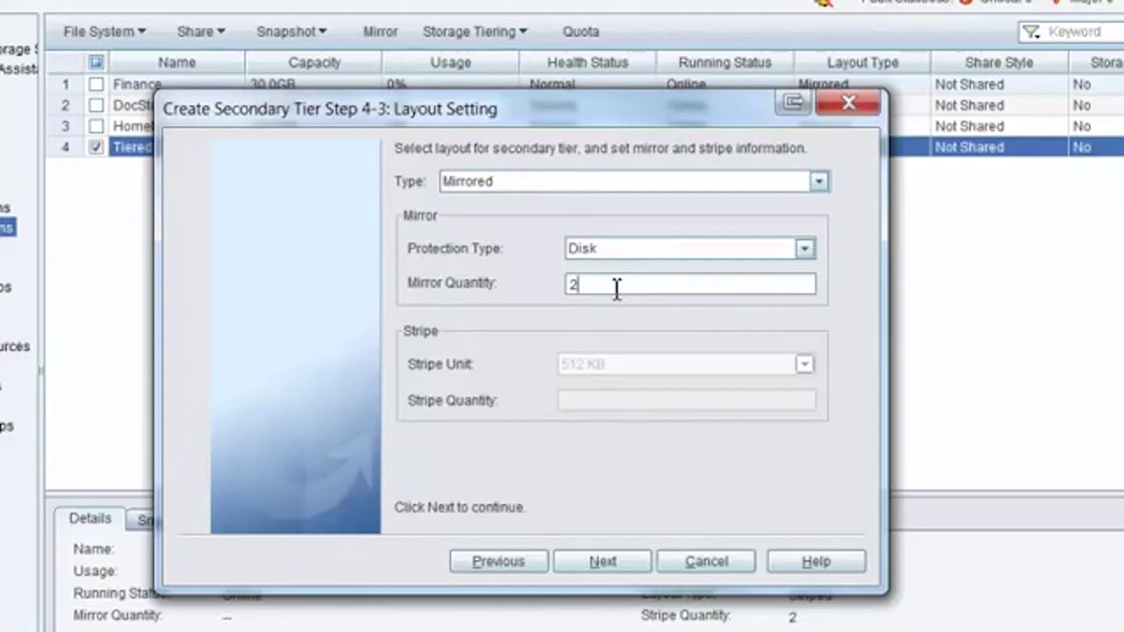
{"action": "left_click", "coordinate": [600, 565]}
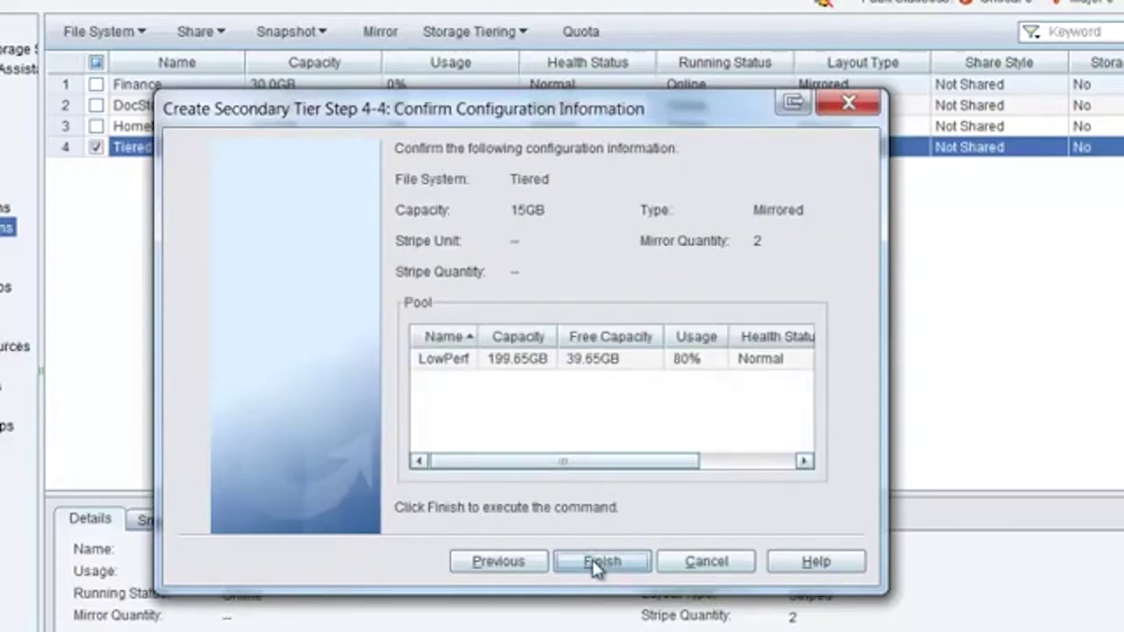
{"action": "left_click", "coordinate": [599, 566]}
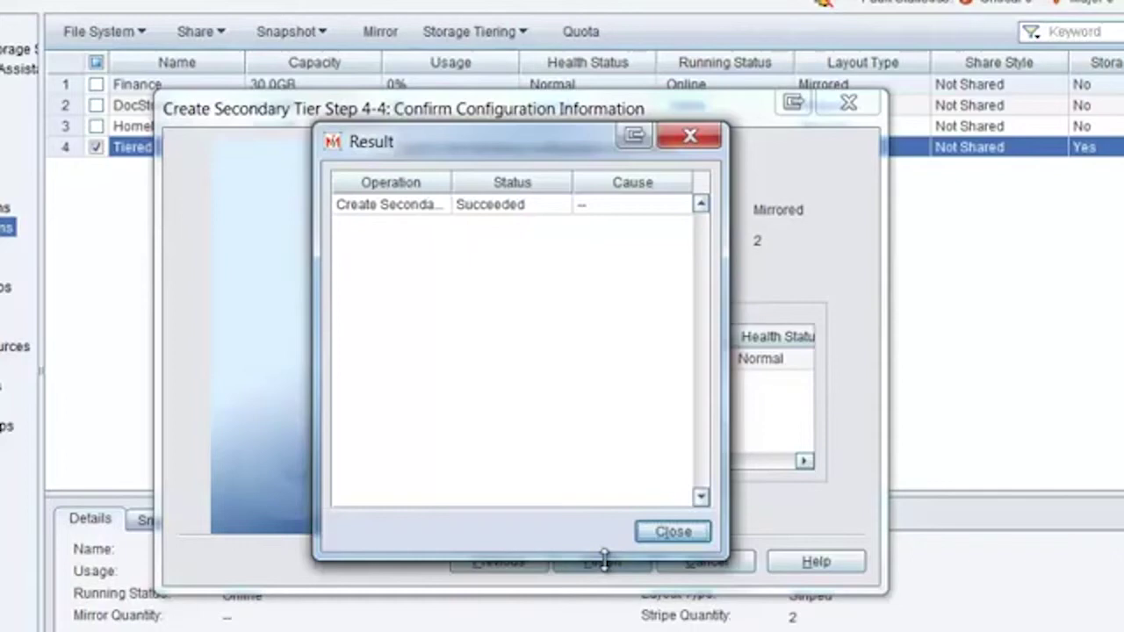
{"action": "left_click", "coordinate": [673, 531]}
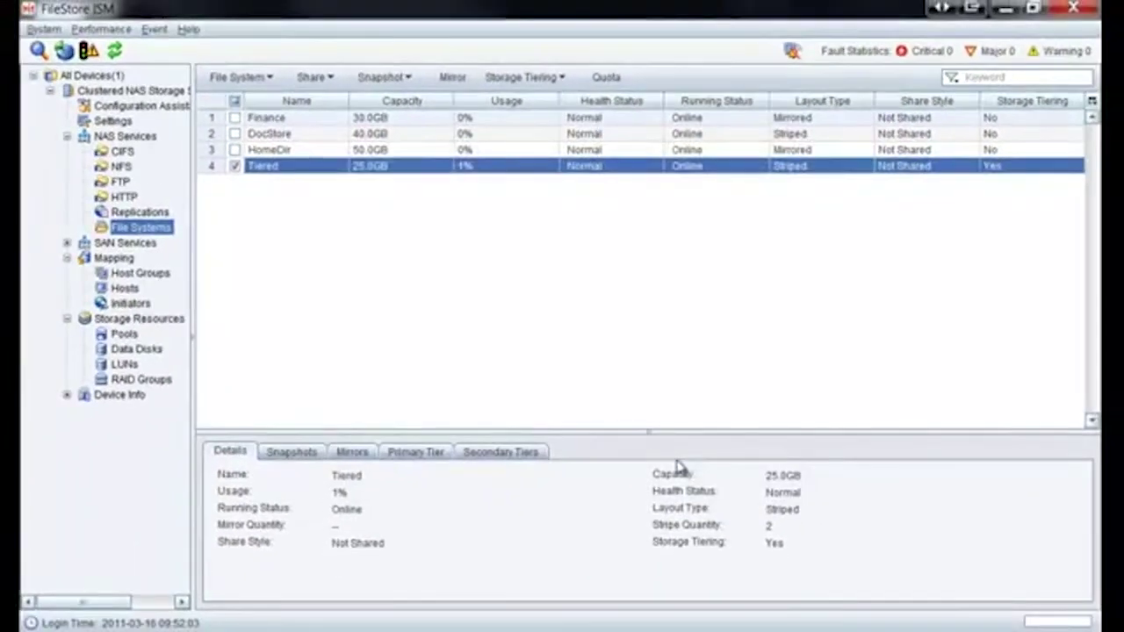